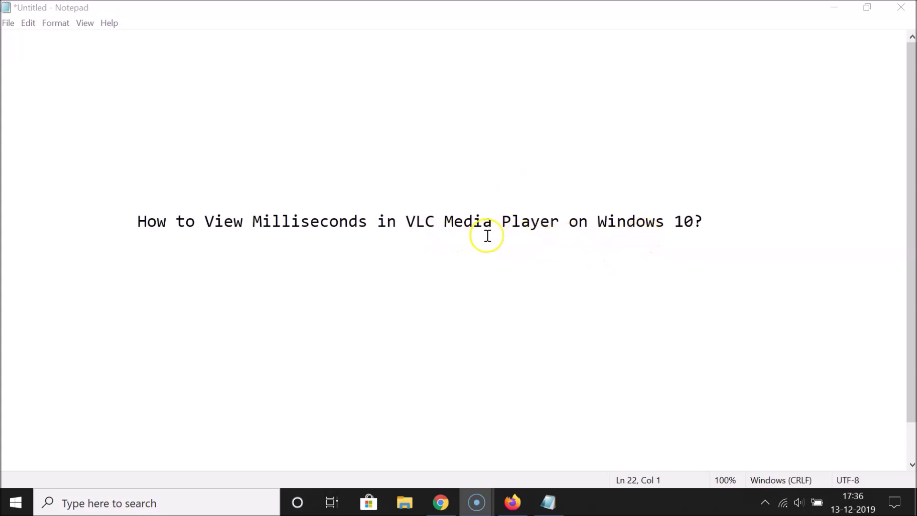
- Minimize the Notepad notes on viewing milliseconds in VLC to uncover the Windows desktop
{"action": "left_click", "coordinate": [831, 7]}
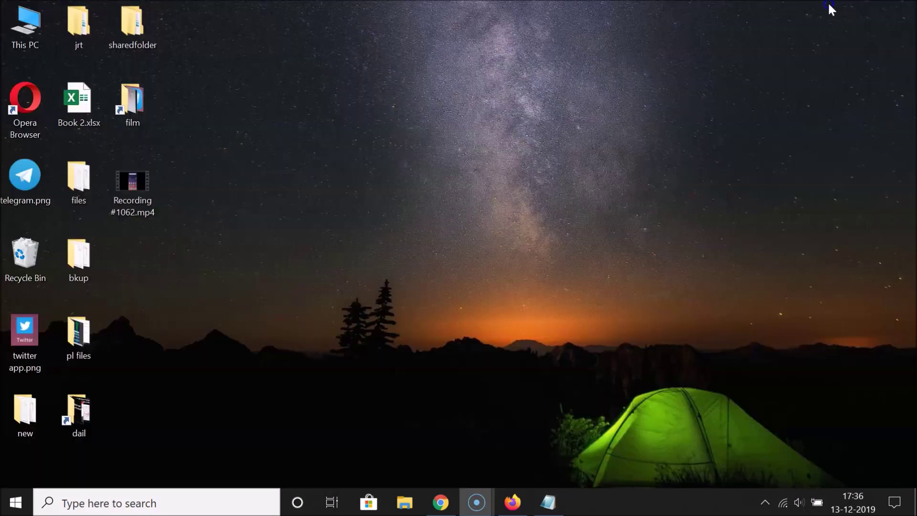
{"action": "right_click", "coordinate": [138, 181]}
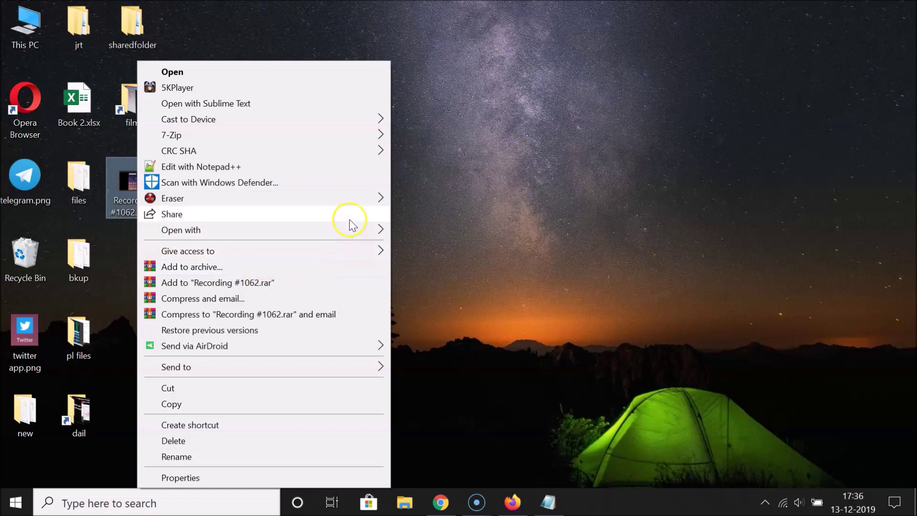
{"action": "mouse_move", "coordinate": [380, 233]}
{"action": "left_click", "coordinate": [447, 310]}
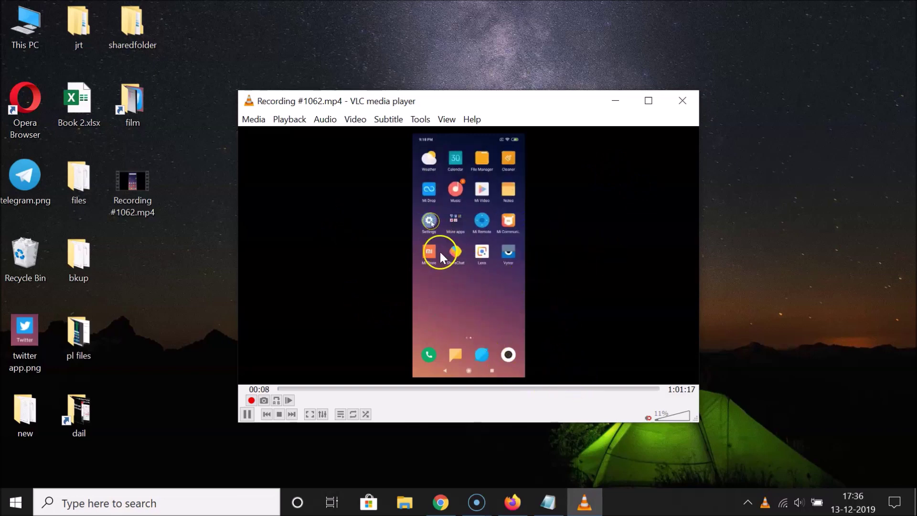
{"action": "left_click", "coordinate": [683, 101]}
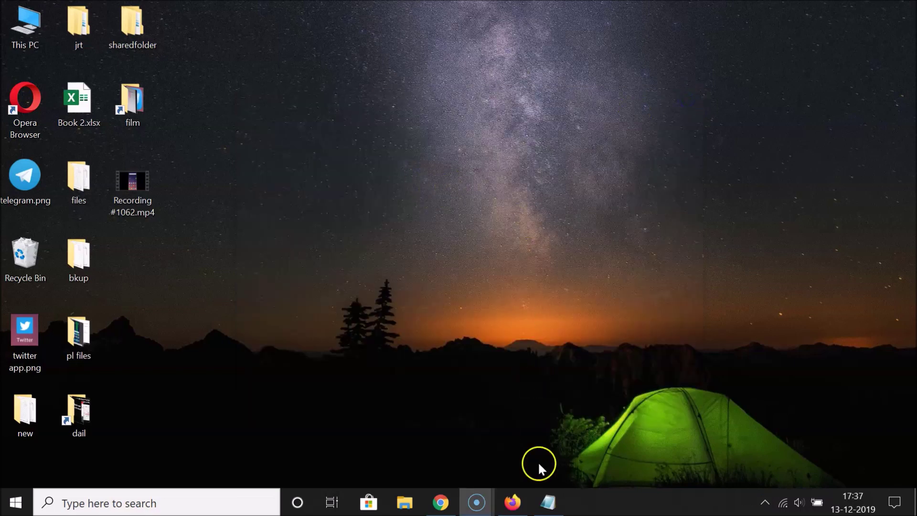
{"action": "left_click", "coordinate": [548, 502]}
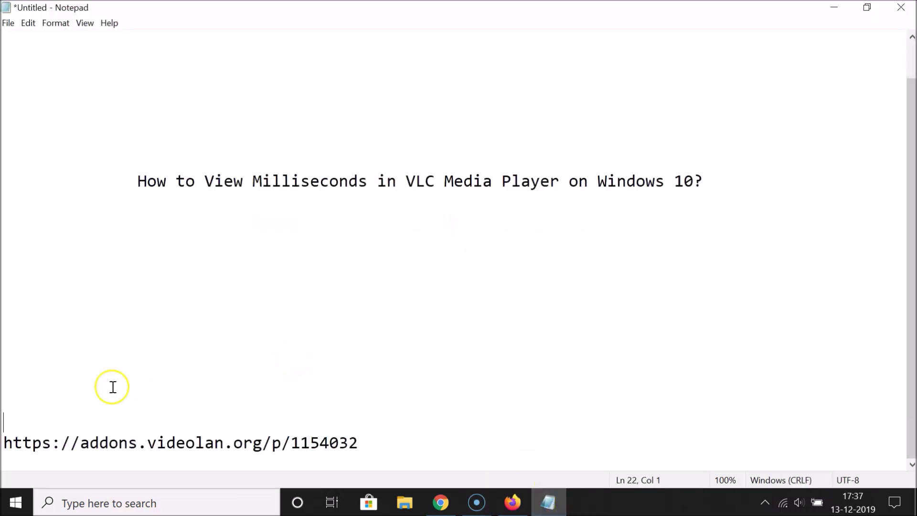
- Delete the blank lines above the addons.videolan.org/p/1154032 link, copy the link, and switch to Chrome
{"action": "key", "text": "BackSpace"}
{"action": "key", "text": "BackSpace"}
{"action": "key", "text": "BackSpace"}
{"action": "key", "text": "BackSpace"}
{"action": "key", "text": "BackSpace"}
{"action": "key", "text": "BackSpace"}
{"action": "key", "text": "BackSpace"}
{"action": "key", "text": "BackSpace"}
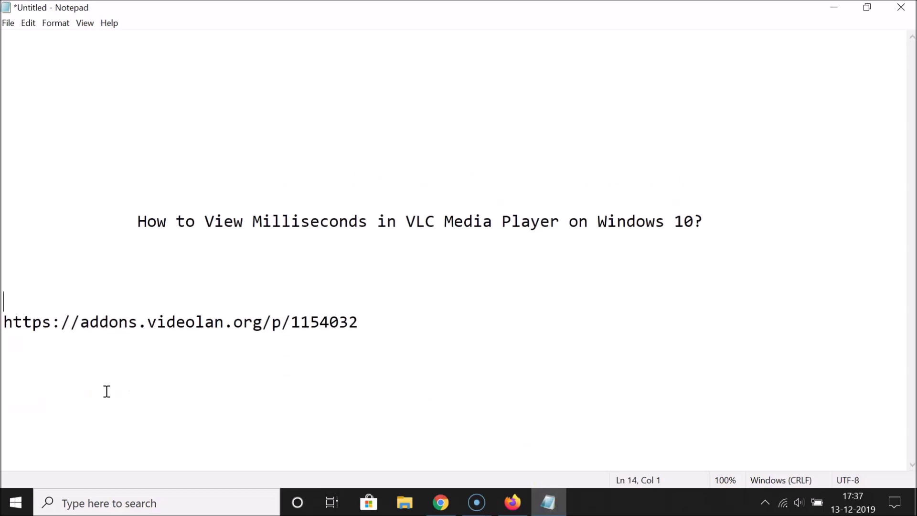
{"action": "key", "text": "BackSpace"}
{"action": "key", "text": "BackSpace"}
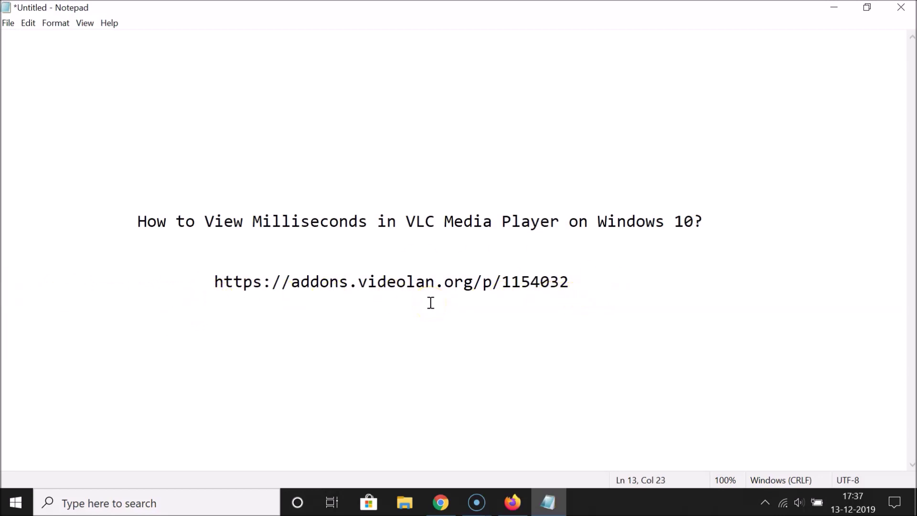
{"action": "left_click_drag", "start_coordinate": [204, 282], "coordinate": [576, 290]}
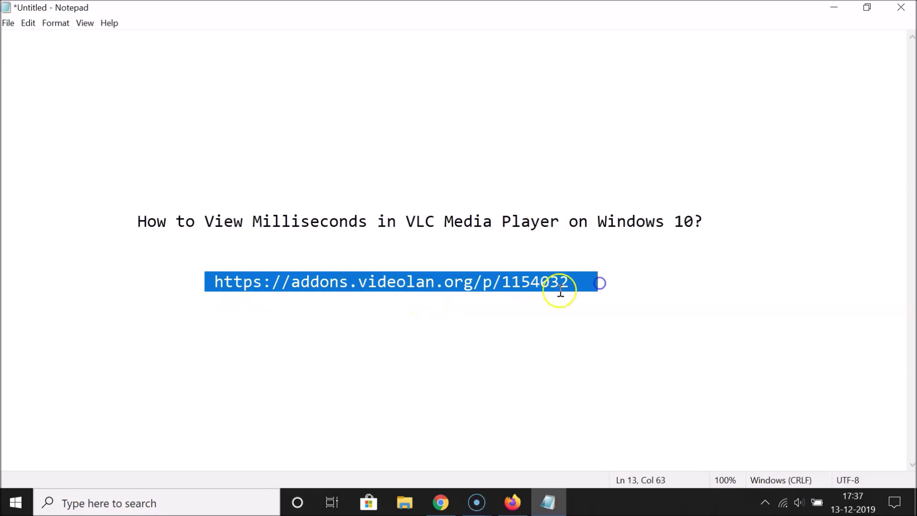
{"action": "right_click", "coordinate": [514, 282]}
{"action": "left_click", "coordinate": [542, 321]}
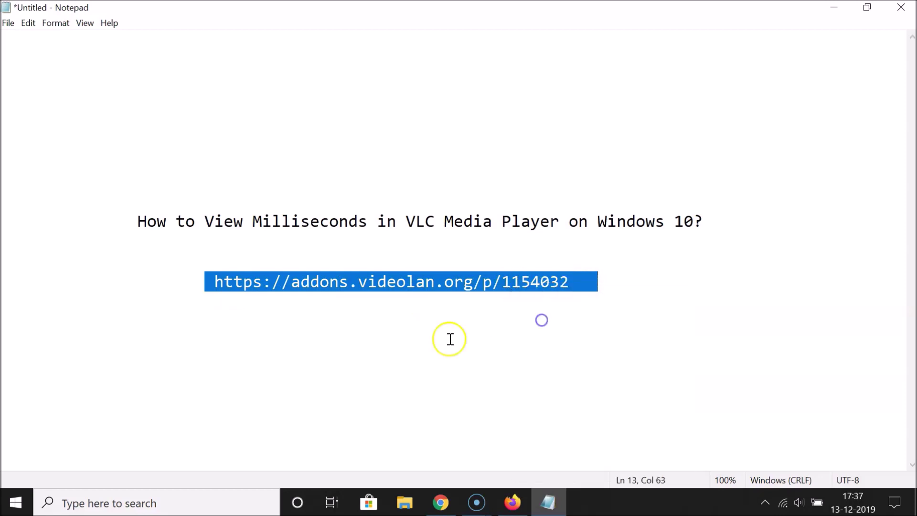
{"action": "left_click", "coordinate": [441, 502]}
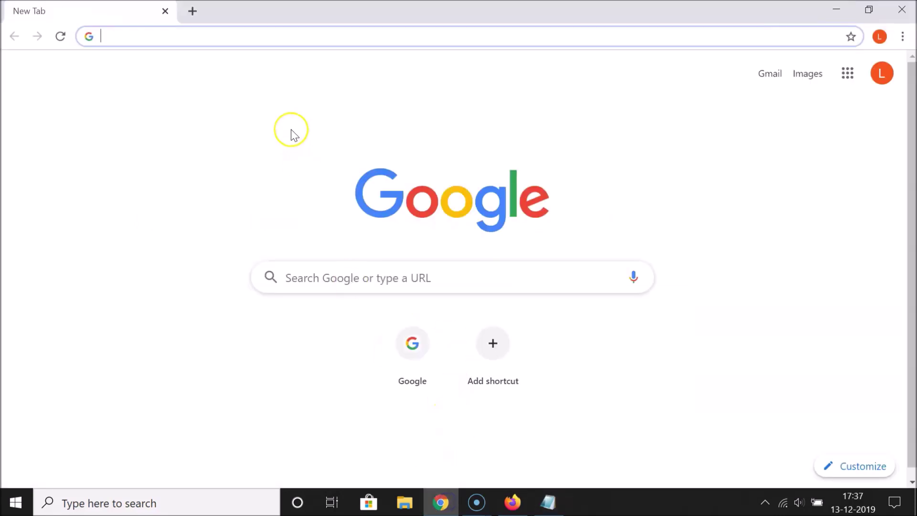
- Paste the copied link into Chrome's address bar and load the Time v3.2 addon page
{"action": "right_click", "coordinate": [256, 37]}
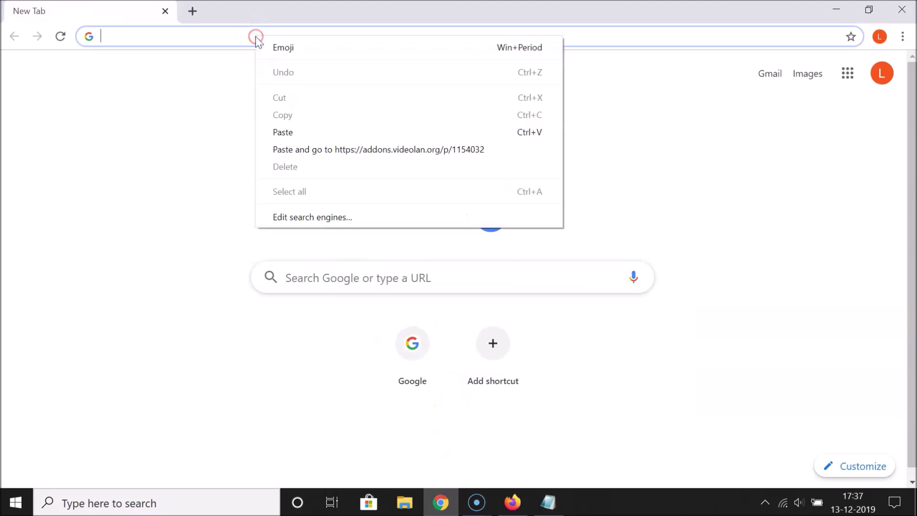
{"action": "left_click", "coordinate": [287, 130]}
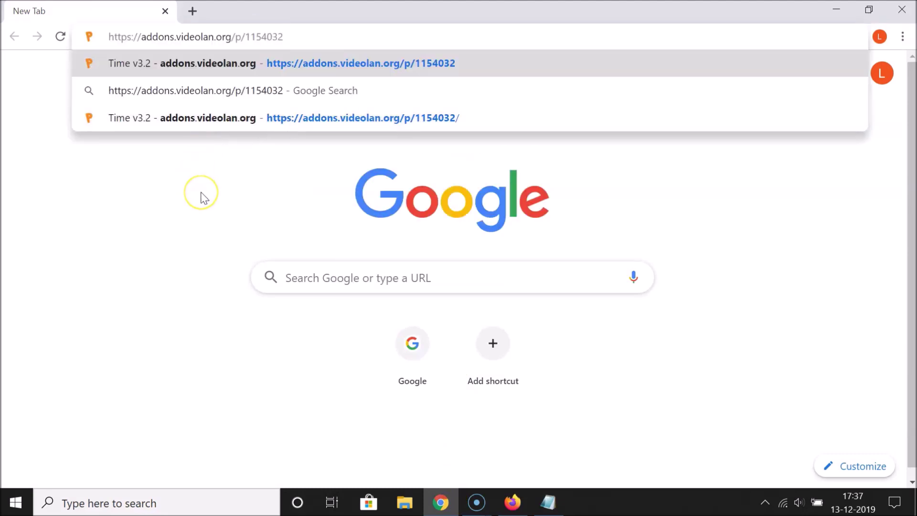
{"action": "key", "text": "Return"}
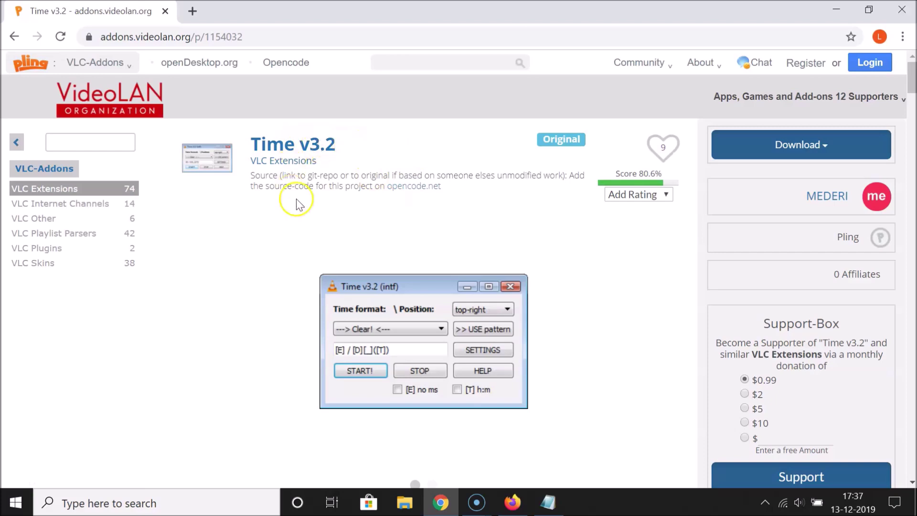
- Look through the Time v3.2 screenshots and description, then list its downloadable files
{"action": "scroll", "coordinate": [429, 235], "scroll_direction": "down", "scroll_amount": 3}
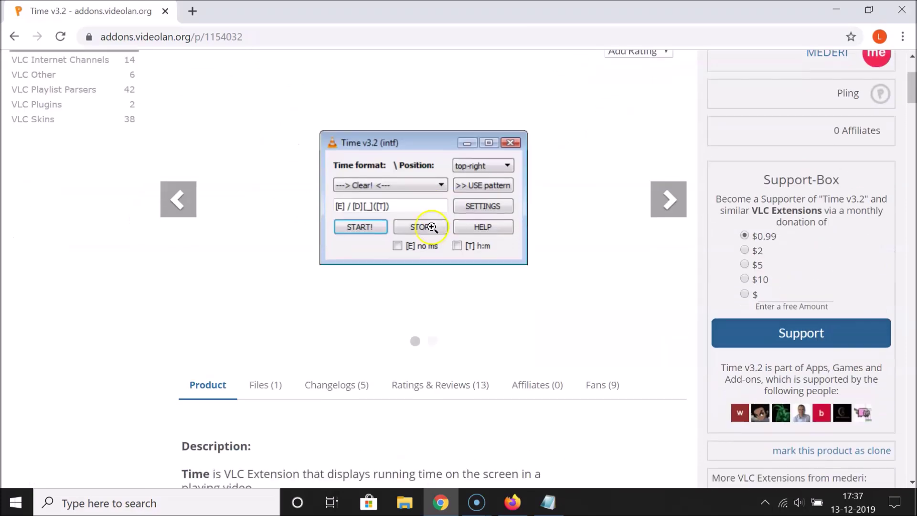
{"action": "left_click", "coordinate": [668, 202]}
{"action": "scroll", "coordinate": [350, 249], "scroll_direction": "down", "scroll_amount": 2}
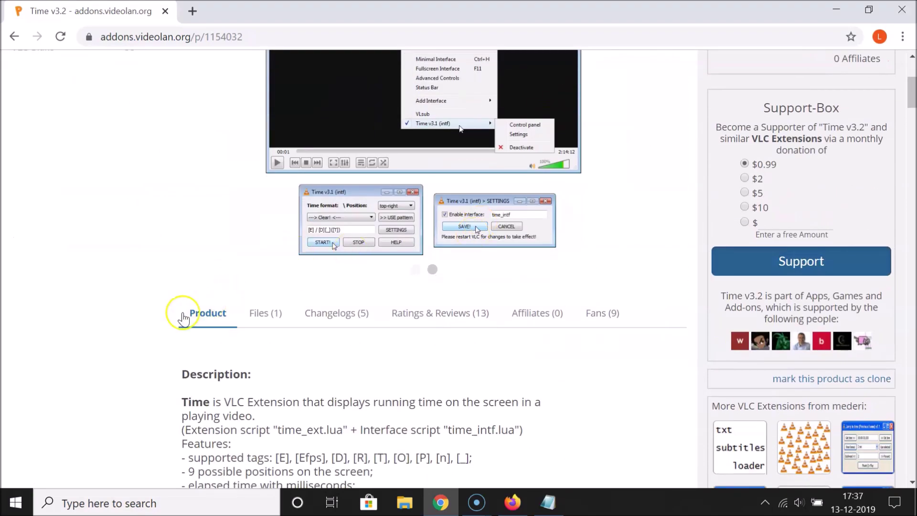
{"action": "scroll", "coordinate": [429, 292], "scroll_direction": "down", "scroll_amount": 4}
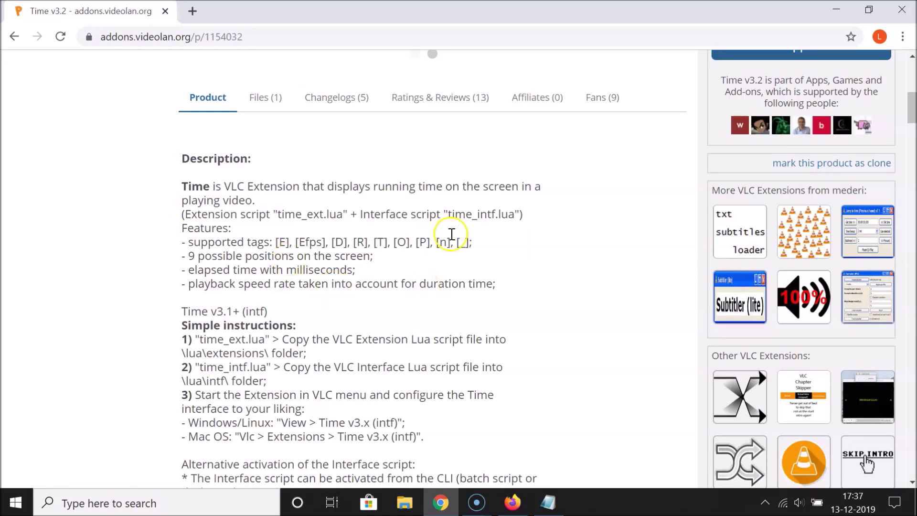
{"action": "scroll", "coordinate": [454, 217], "scroll_direction": "up", "scroll_amount": 3}
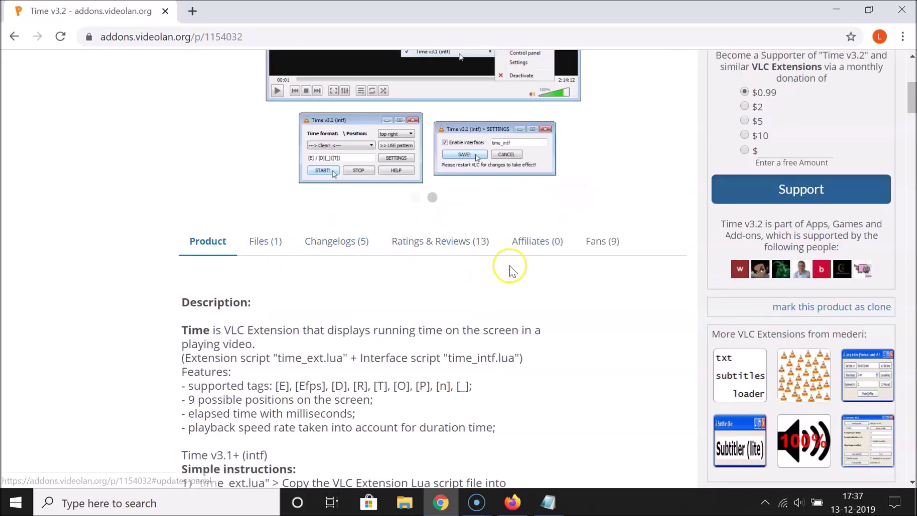
{"action": "scroll", "coordinate": [508, 260], "scroll_direction": "up", "scroll_amount": 6}
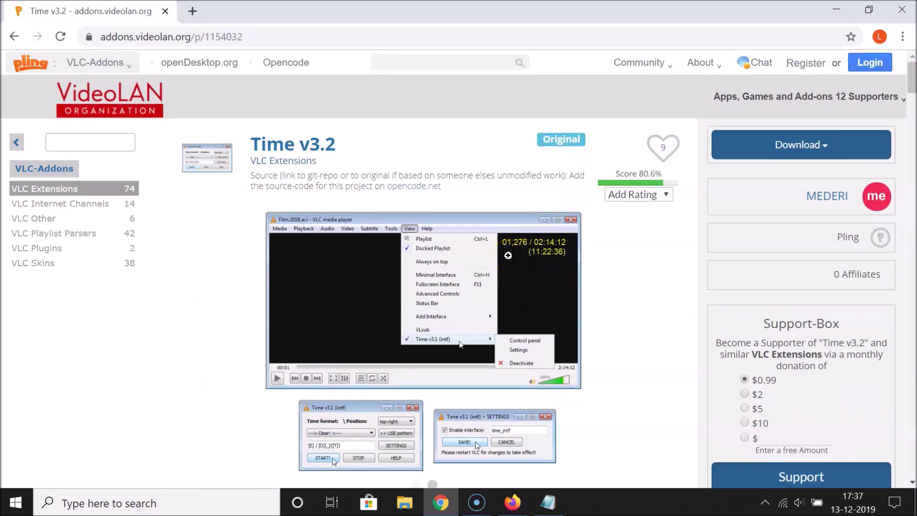
{"action": "left_click", "coordinate": [829, 152]}
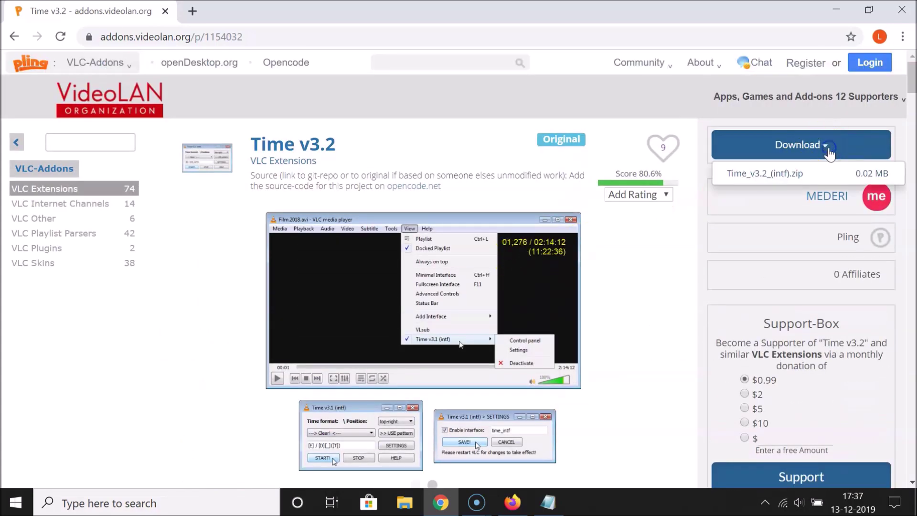
- Download Time_v3.2_(intf).zip (0.02 MB) to the Desktop, then minimize Chrome
{"action": "left_click", "coordinate": [799, 181]}
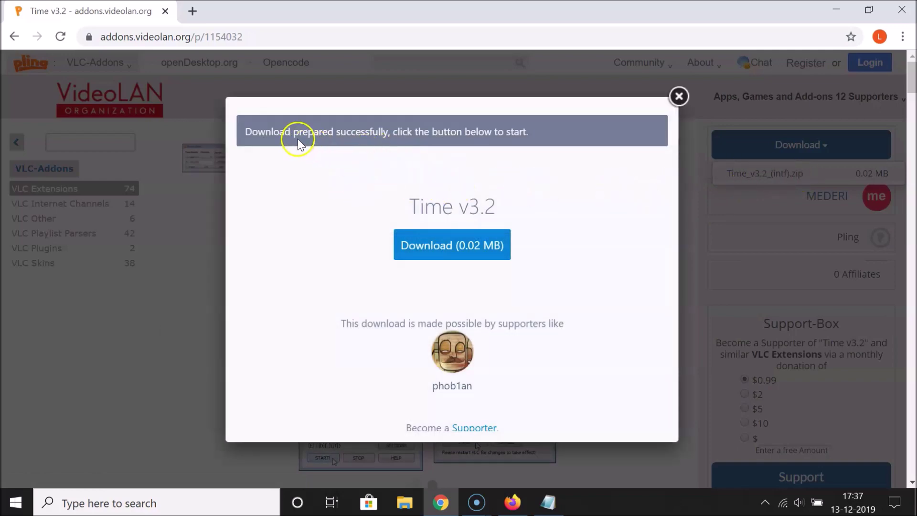
{"action": "left_click", "coordinate": [445, 247]}
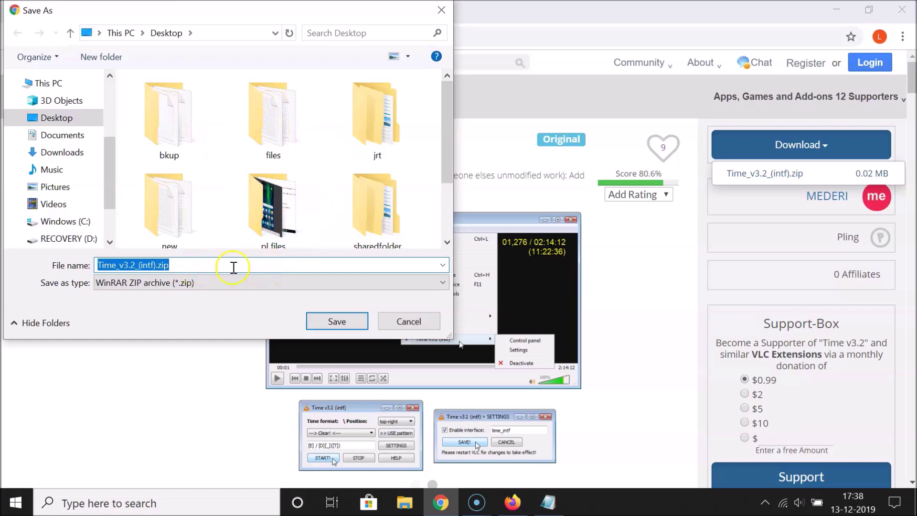
{"action": "left_click", "coordinate": [58, 120]}
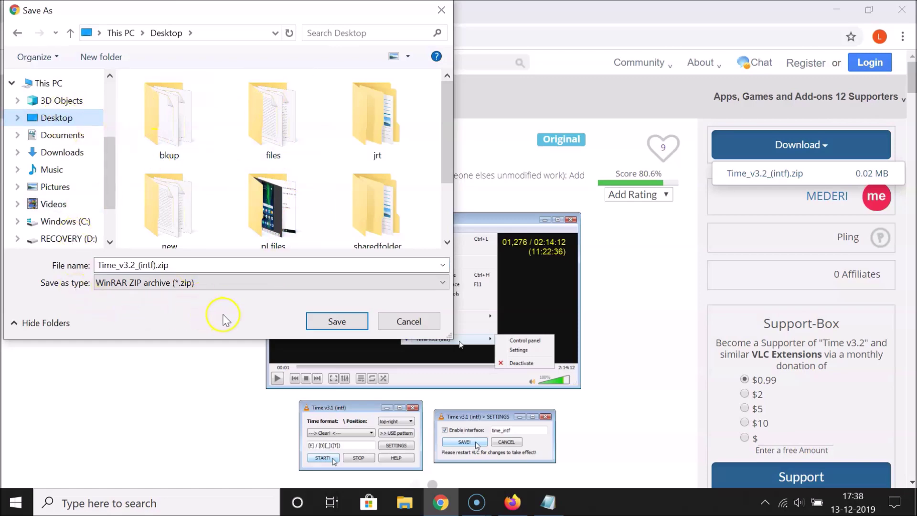
{"action": "left_click", "coordinate": [344, 323]}
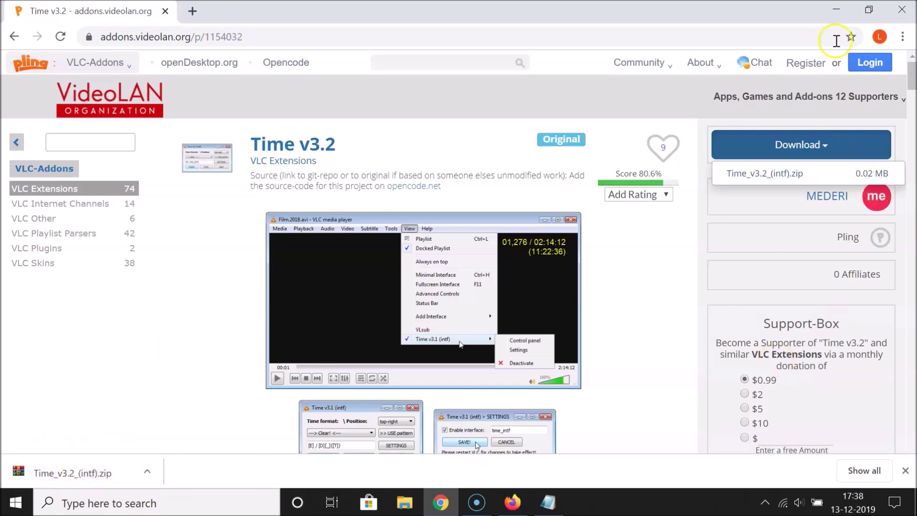
{"action": "left_click", "coordinate": [831, 9]}
- Create a New folder on the desktop and move it lower down
{"action": "left_click", "coordinate": [832, 9]}
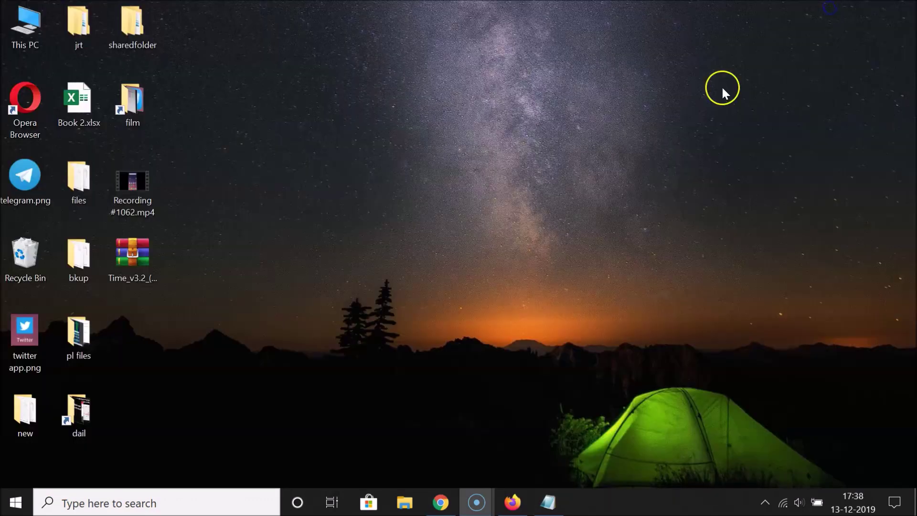
{"action": "left_click", "coordinate": [141, 256]}
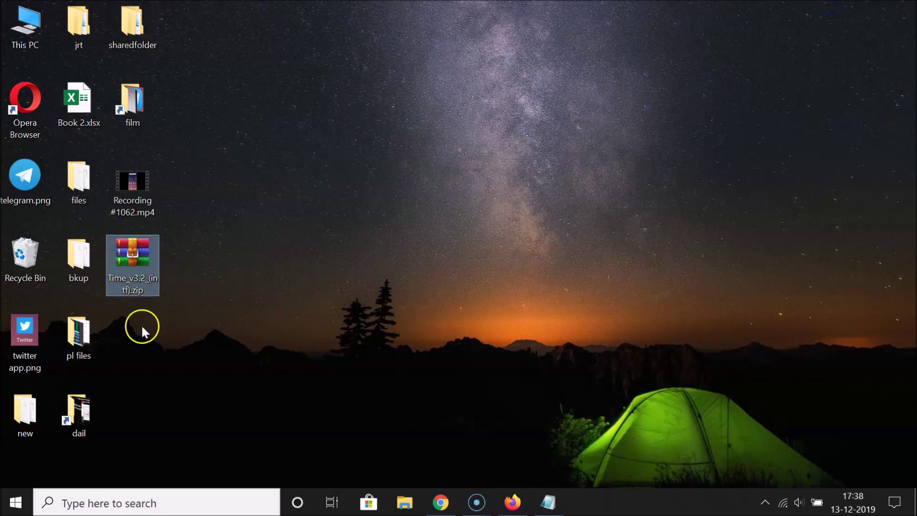
{"action": "left_click", "coordinate": [213, 319]}
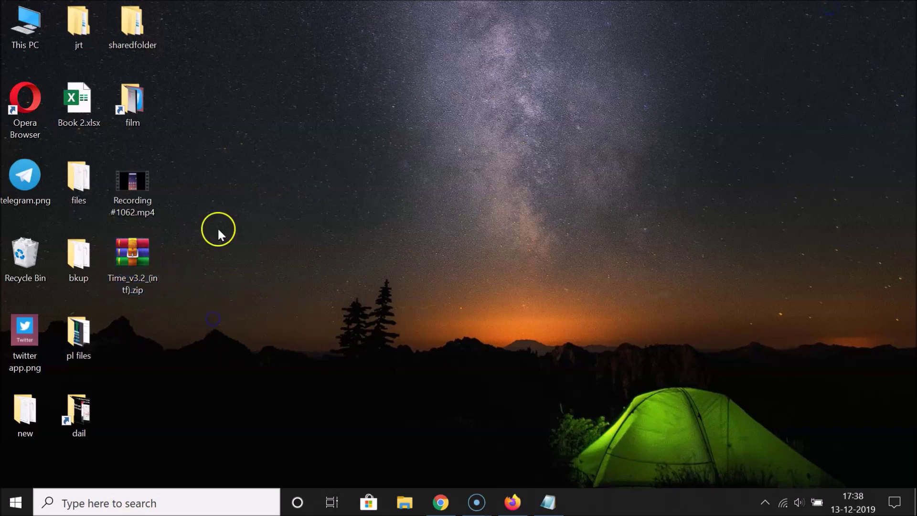
{"action": "right_click", "coordinate": [251, 205]}
{"action": "left_click", "coordinate": [410, 362]}
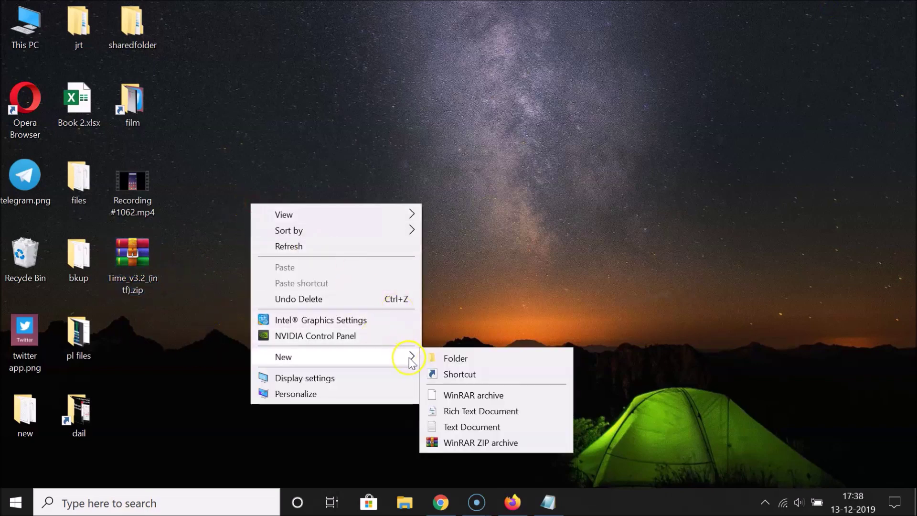
{"action": "left_click", "coordinate": [445, 360]}
{"action": "left_click", "coordinate": [426, 331]}
{"action": "left_click", "coordinate": [285, 259]}
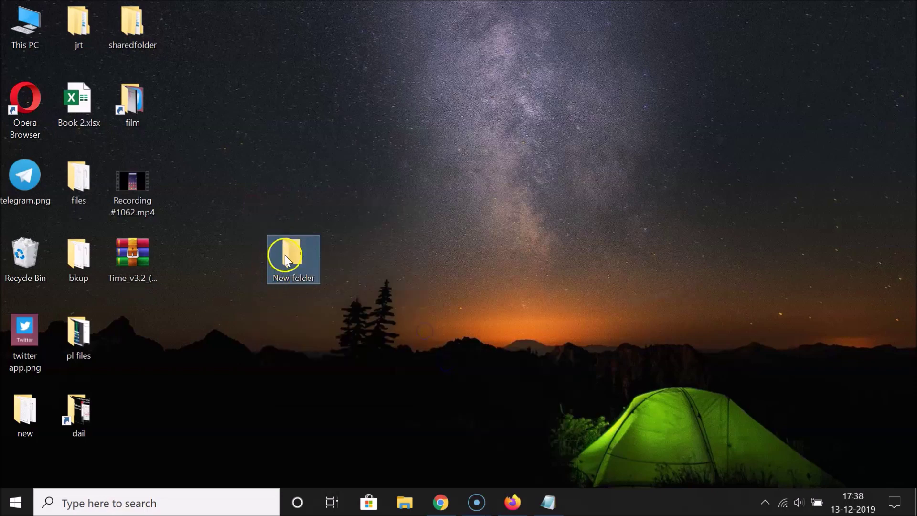
{"action": "left_click_drag", "start_coordinate": [186, 306], "coordinate": [188, 307]}
- Cut the Time_v3.2_(intf).zip archive and open the empty New folder
{"action": "left_click", "coordinate": [131, 252]}
{"action": "right_click", "coordinate": [131, 252]}
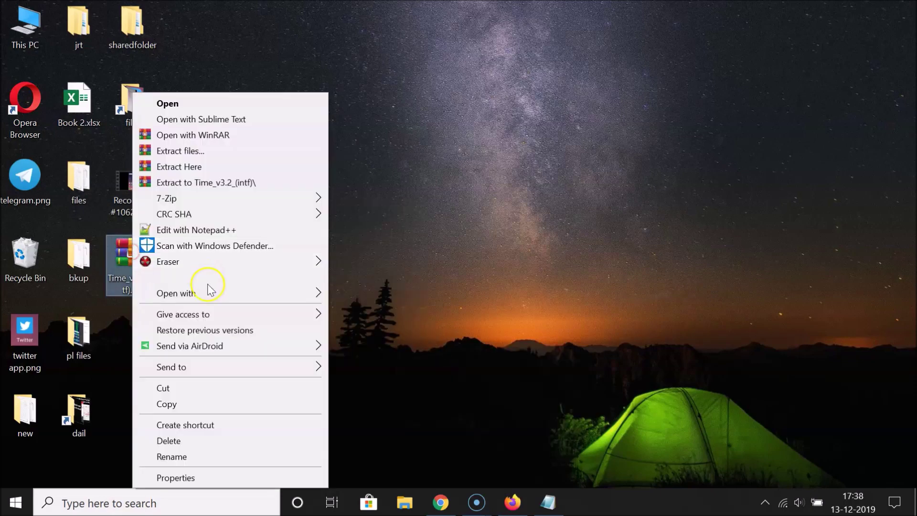
{"action": "left_click", "coordinate": [172, 388]}
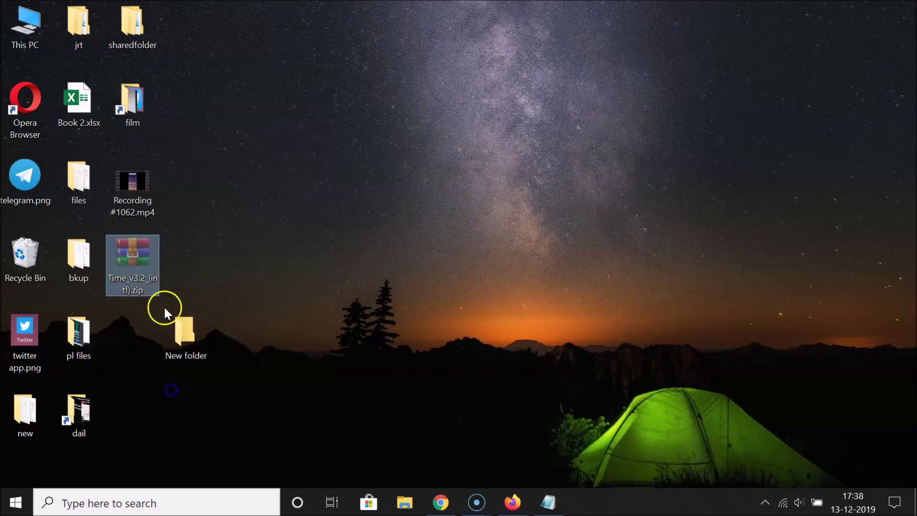
{"action": "left_click", "coordinate": [177, 331]}
{"action": "right_click", "coordinate": [177, 332]}
{"action": "left_click", "coordinate": [300, 299]}
{"action": "double_click", "coordinate": [189, 311]}
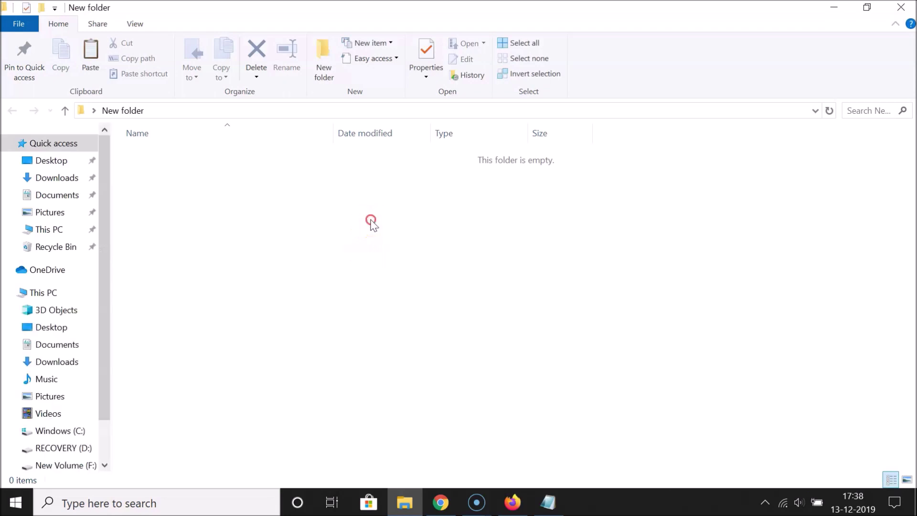
{"action": "right_click", "coordinate": [371, 221]}
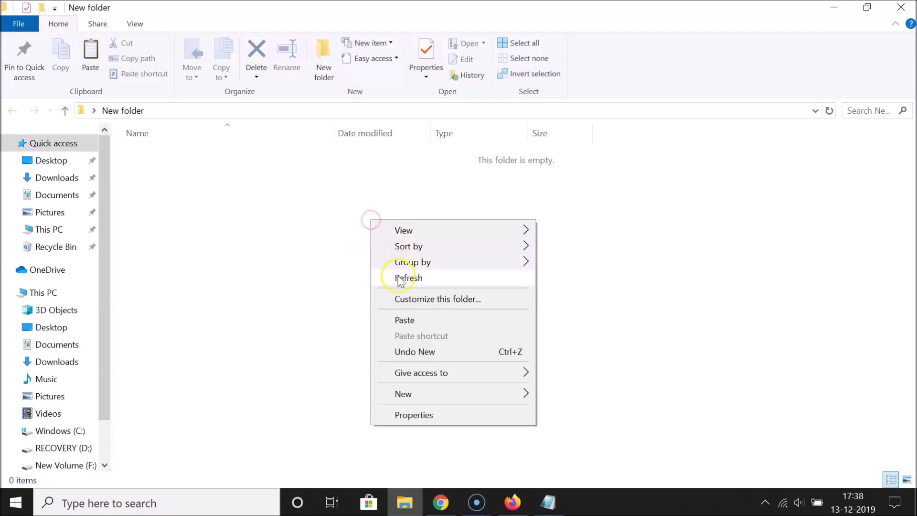
- Paste Time_v3.2_(intf).zip into New folder, extract it there, and minimize the window
{"action": "left_click", "coordinate": [402, 317]}
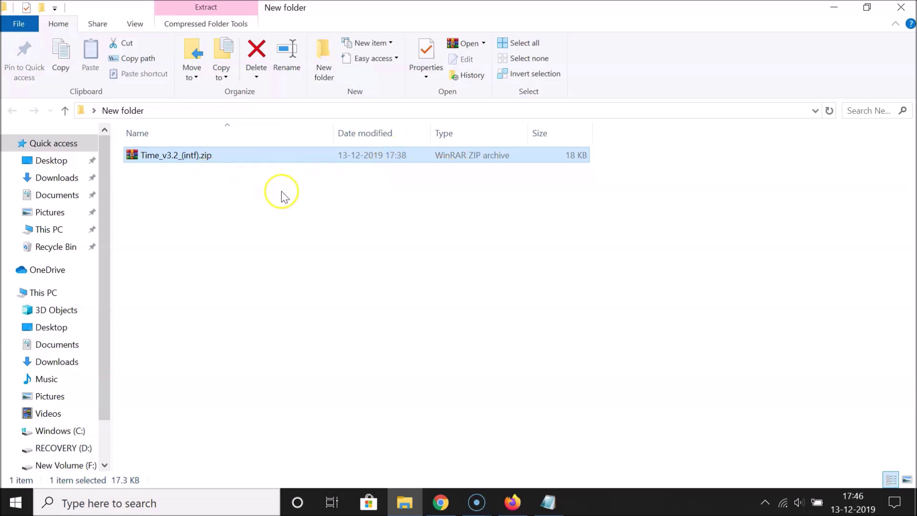
{"action": "right_click", "coordinate": [208, 155]}
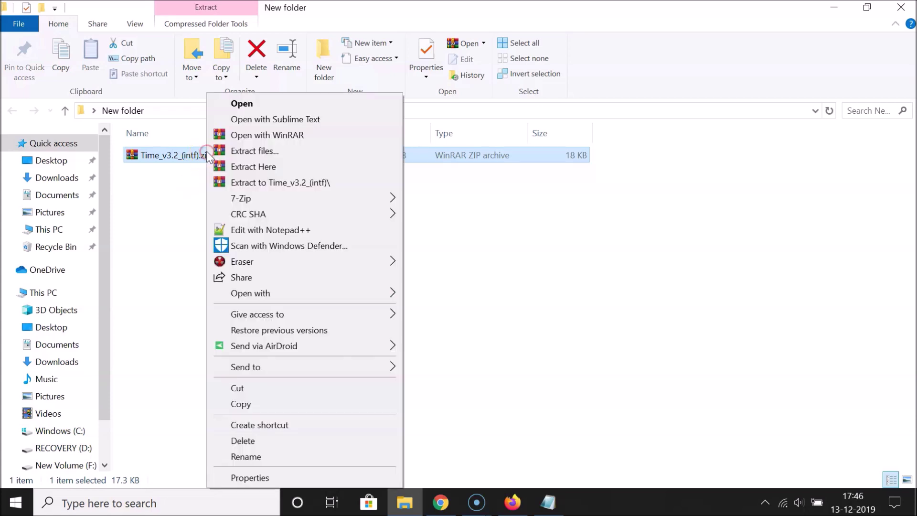
{"action": "left_click", "coordinate": [276, 167]}
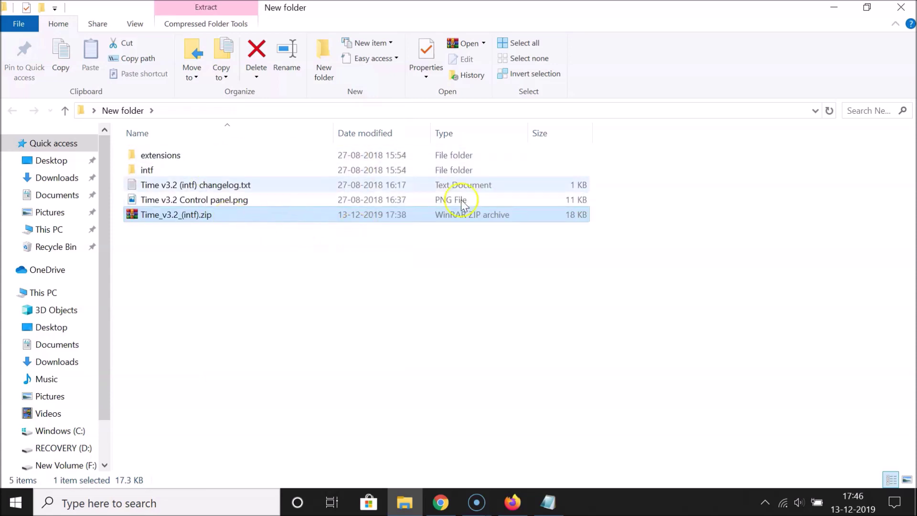
{"action": "left_click", "coordinate": [459, 282]}
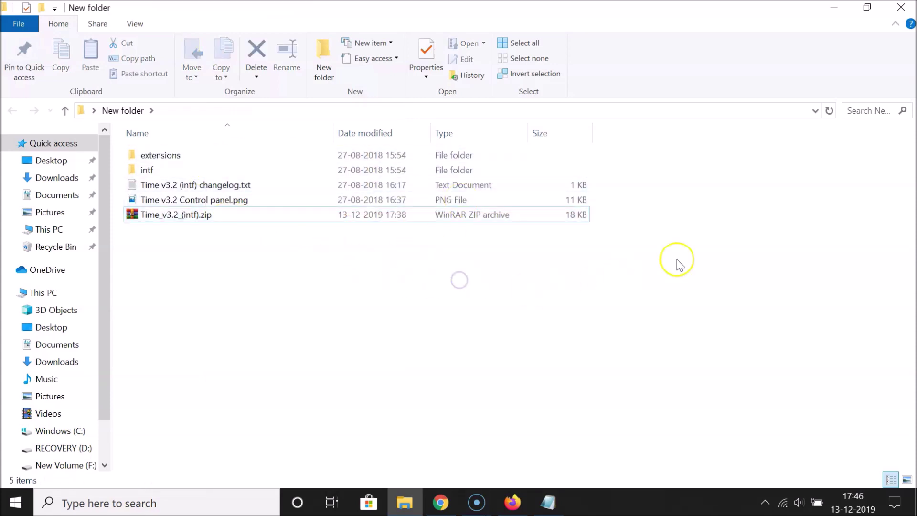
{"action": "left_click", "coordinate": [833, 10]}
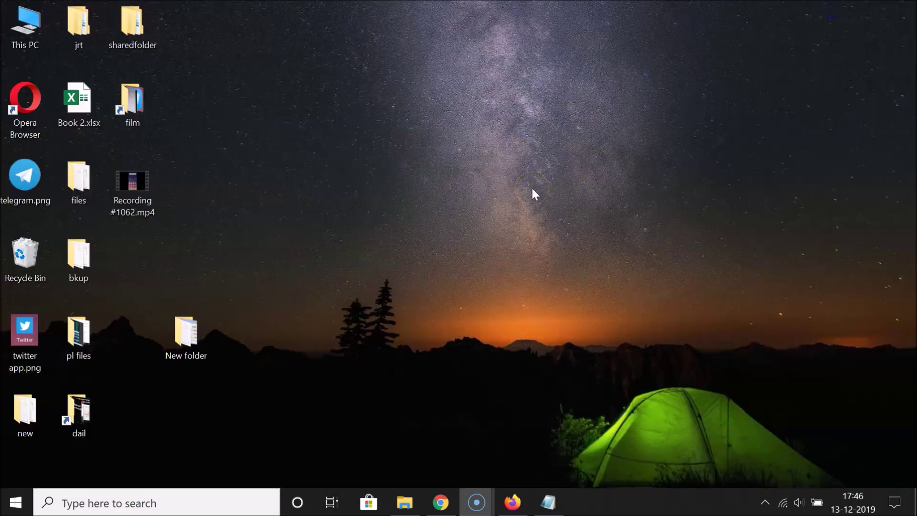
- Search for This PC and browse into Windows (C:) > Program Files
{"action": "left_click", "coordinate": [177, 508]}
{"action": "type", "text": "this pc"}
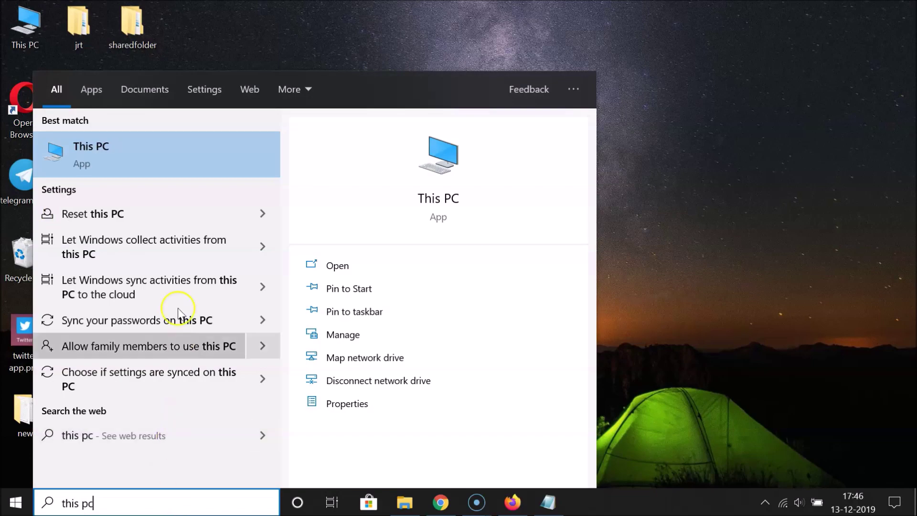
{"action": "left_click", "coordinate": [140, 157]}
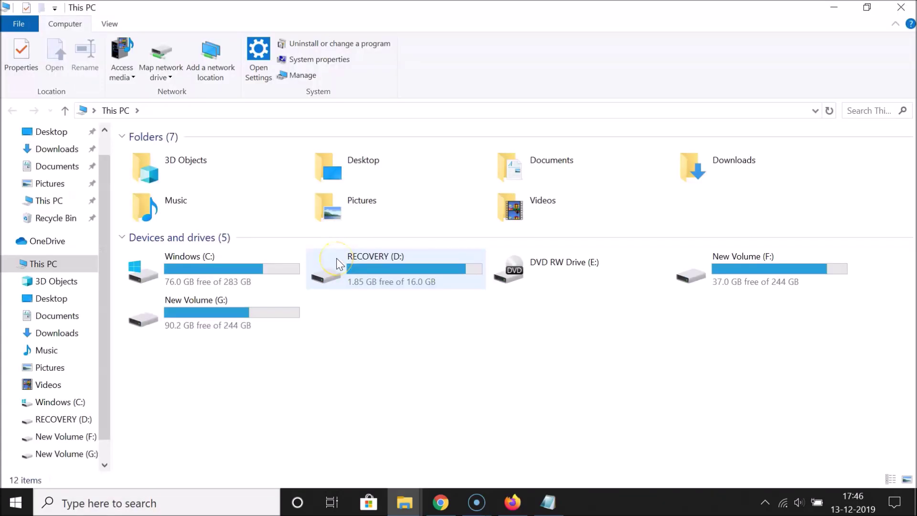
{"action": "double_click", "coordinate": [211, 268]}
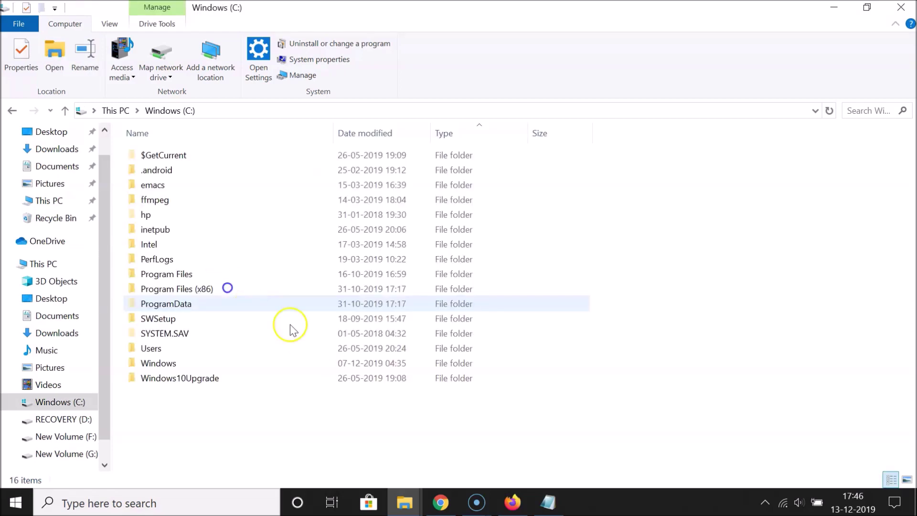
{"action": "double_click", "coordinate": [168, 276]}
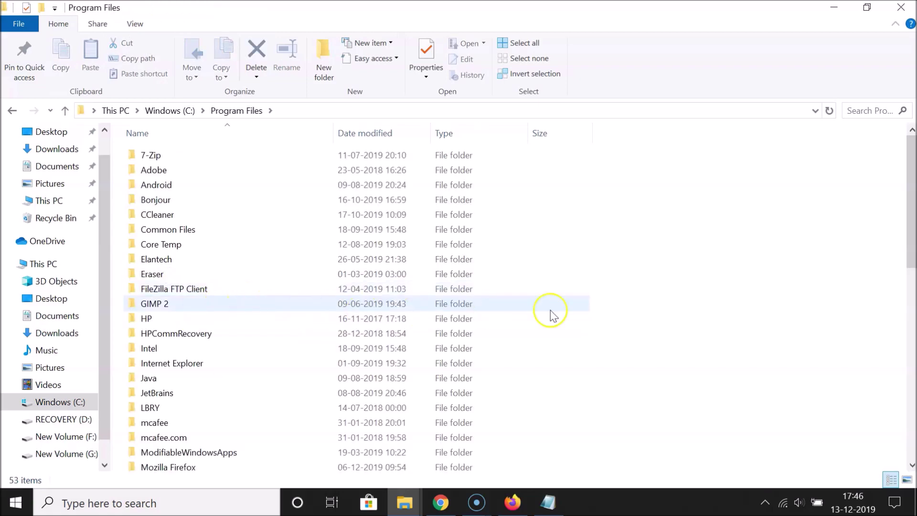
- Go into VideoLAN > VLC > lua and restore the window from full screen
{"action": "scroll", "coordinate": [687, 308], "scroll_direction": "down", "scroll_amount": 2}
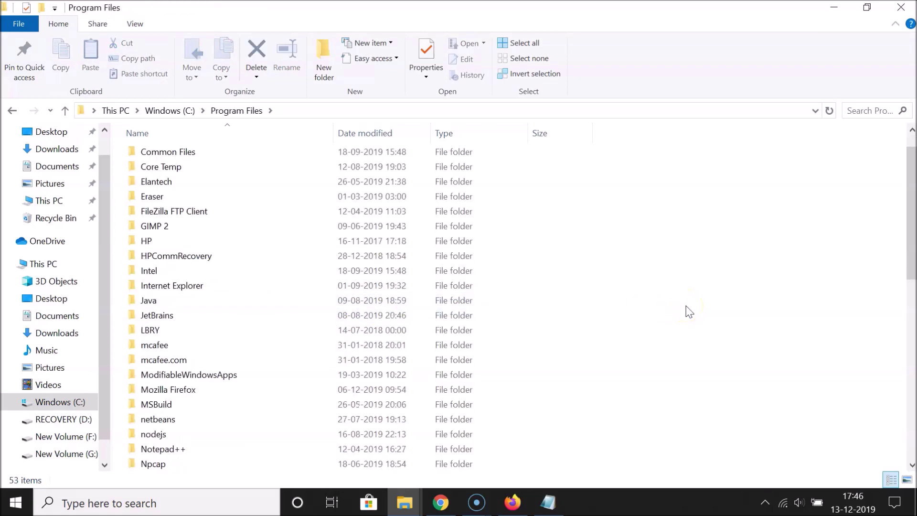
{"action": "scroll", "coordinate": [687, 308], "scroll_direction": "down", "scroll_amount": 2}
{"action": "scroll", "coordinate": [689, 312], "scroll_direction": "down", "scroll_amount": 2}
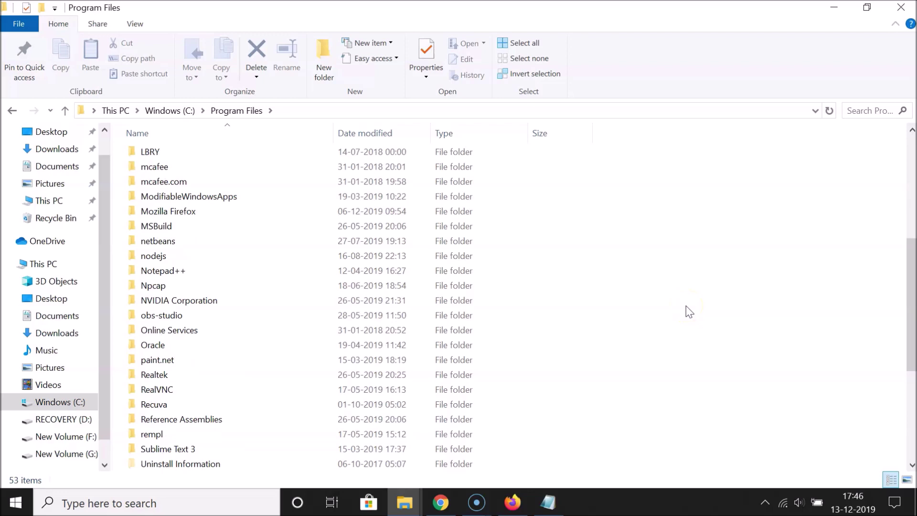
{"action": "scroll", "coordinate": [689, 312], "scroll_direction": "down", "scroll_amount": 1}
{"action": "scroll", "coordinate": [689, 312], "scroll_direction": "down", "scroll_amount": 1}
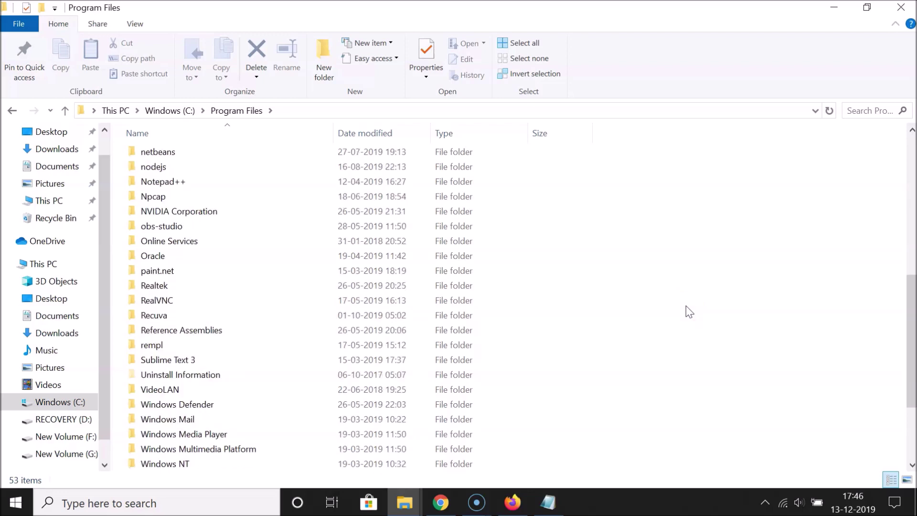
{"action": "double_click", "coordinate": [177, 389]}
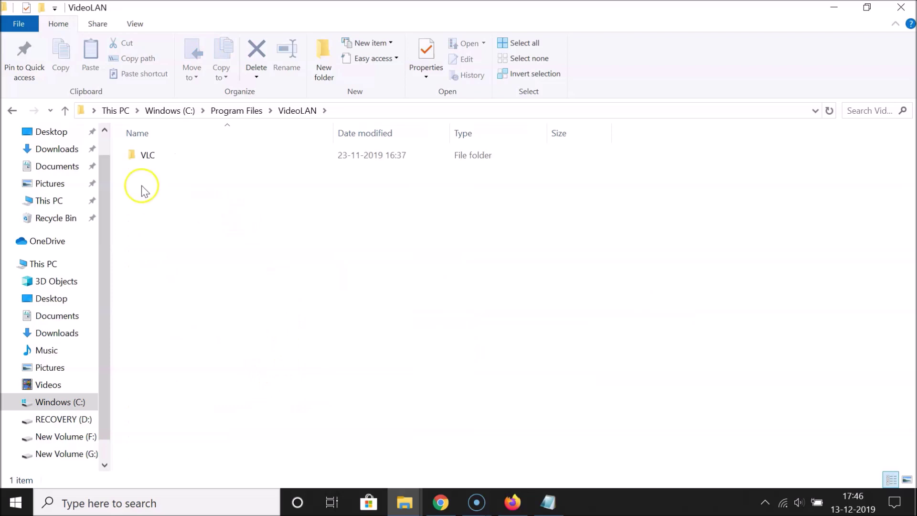
{"action": "double_click", "coordinate": [159, 157]}
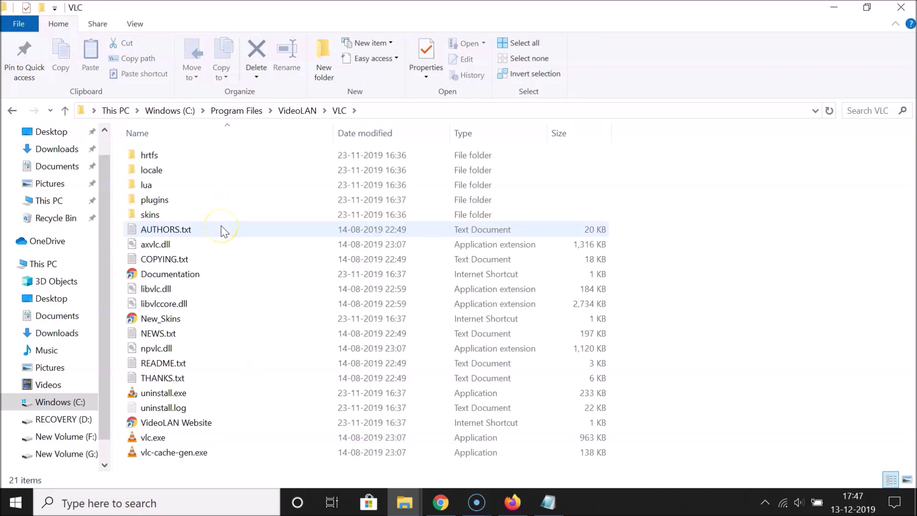
{"action": "double_click", "coordinate": [172, 184]}
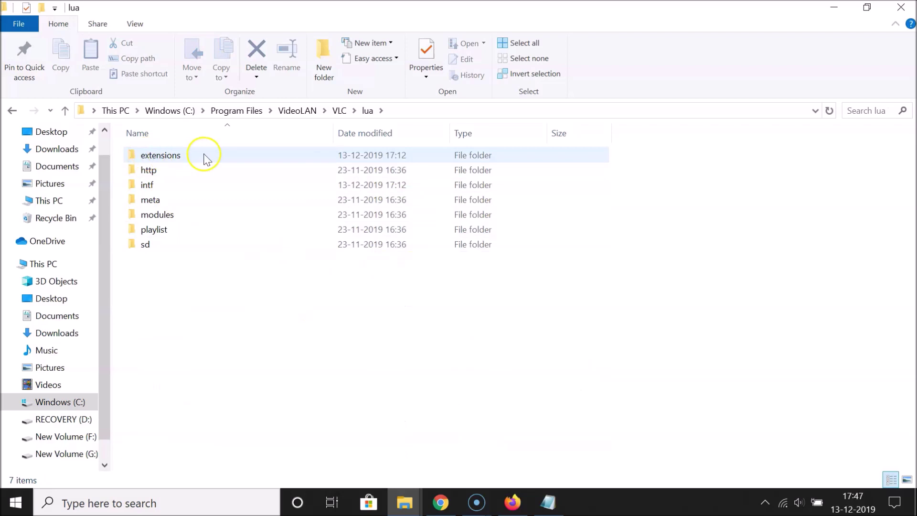
{"action": "mouse_move", "coordinate": [205, 157]}
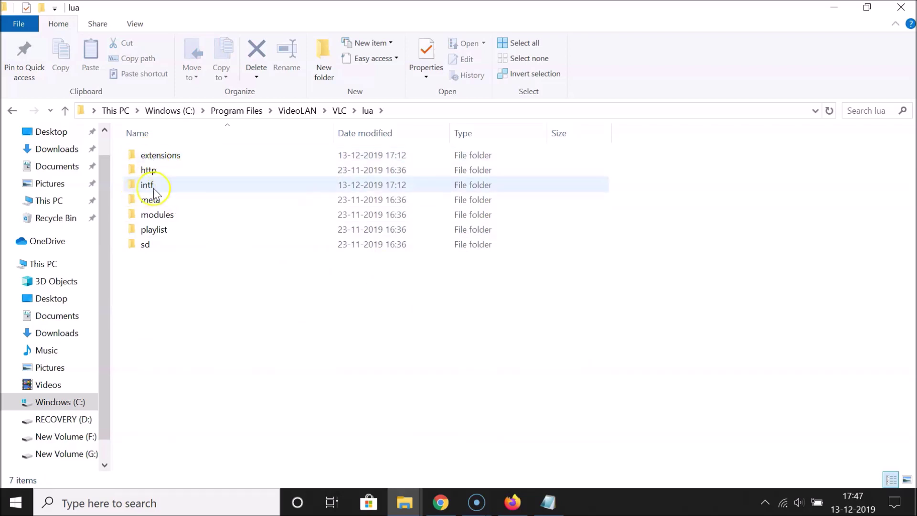
{"action": "mouse_move", "coordinate": [164, 195]}
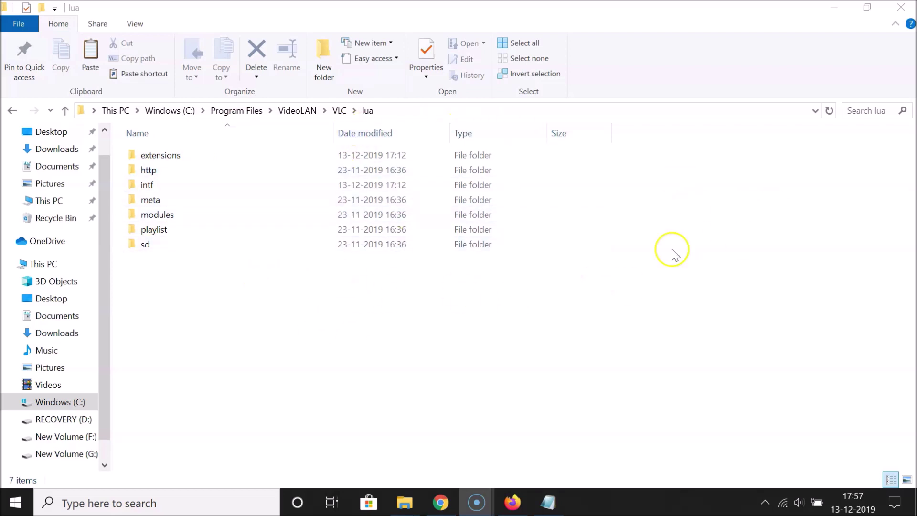
{"action": "left_click", "coordinate": [867, 7]}
- Resize the lua window and place the New folder window beside it
{"action": "left_click_drag", "start_coordinate": [191, 48], "coordinate": [183, 47]}
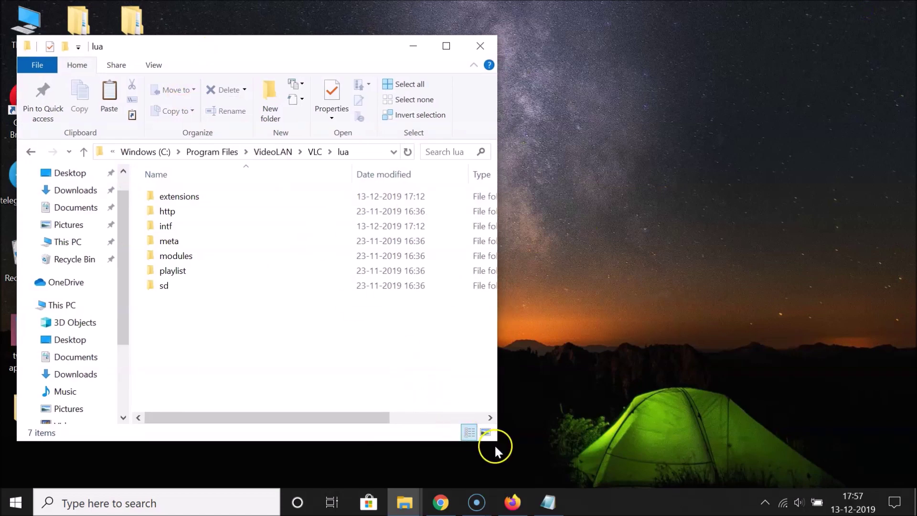
{"action": "left_click_drag", "start_coordinate": [496, 441], "coordinate": [459, 440]}
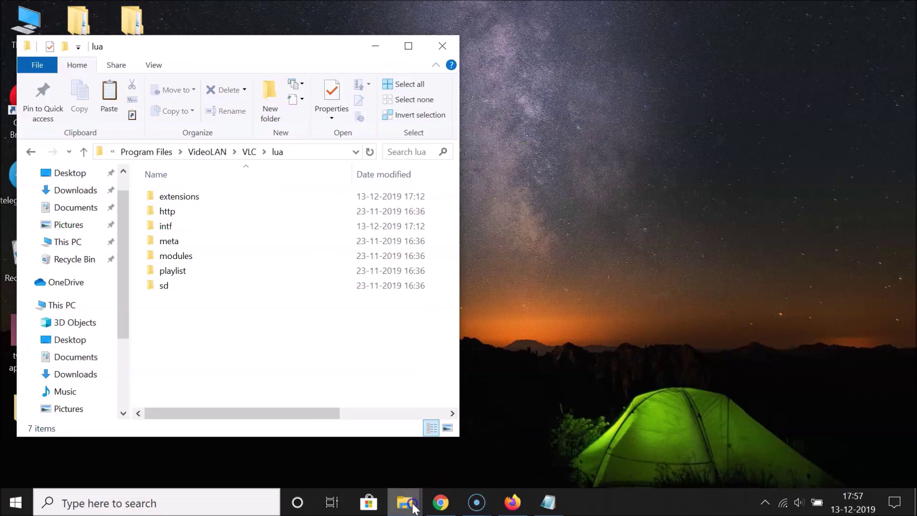
{"action": "mouse_move", "coordinate": [405, 502]}
{"action": "mouse_move", "coordinate": [382, 451]}
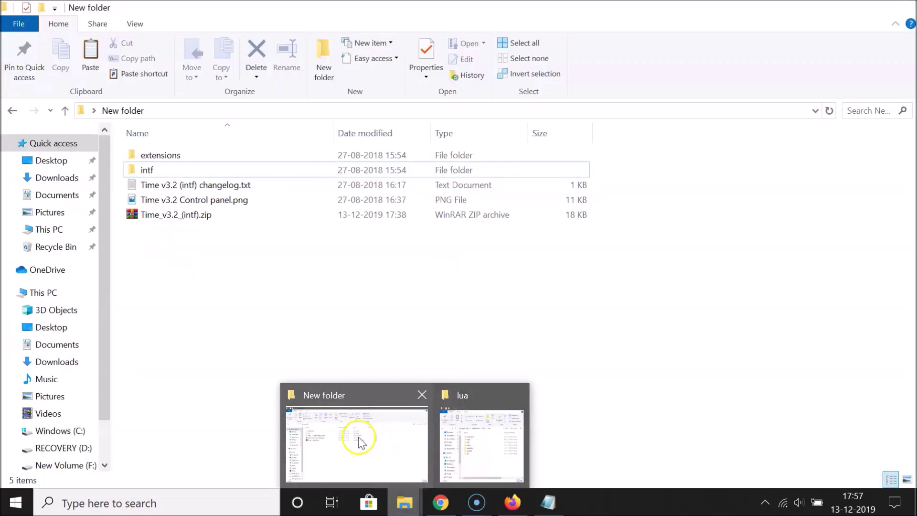
{"action": "left_click", "coordinate": [362, 436]}
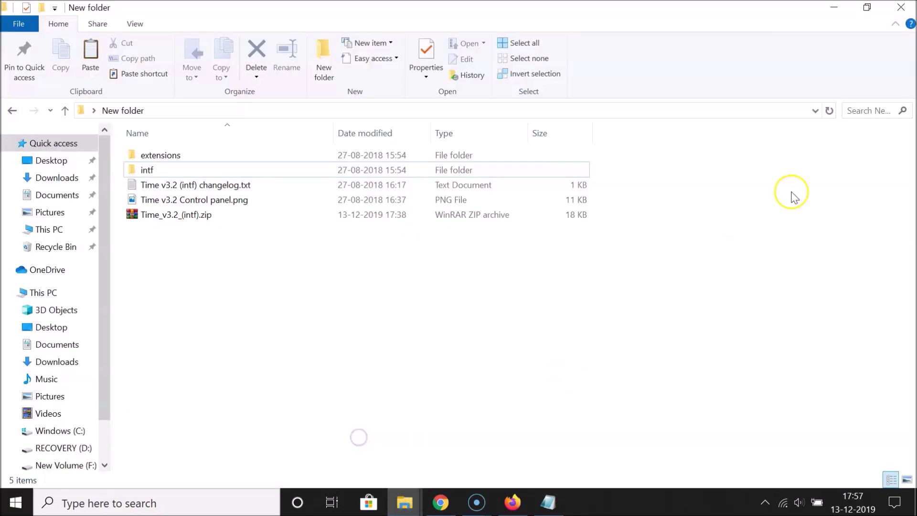
{"action": "left_click", "coordinate": [862, 9]}
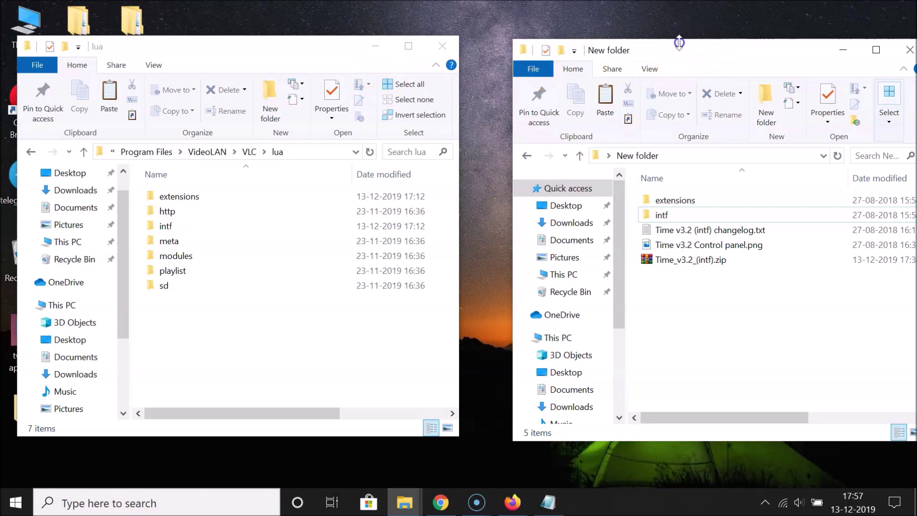
{"action": "left_click_drag", "start_coordinate": [680, 43], "coordinate": [641, 36]}
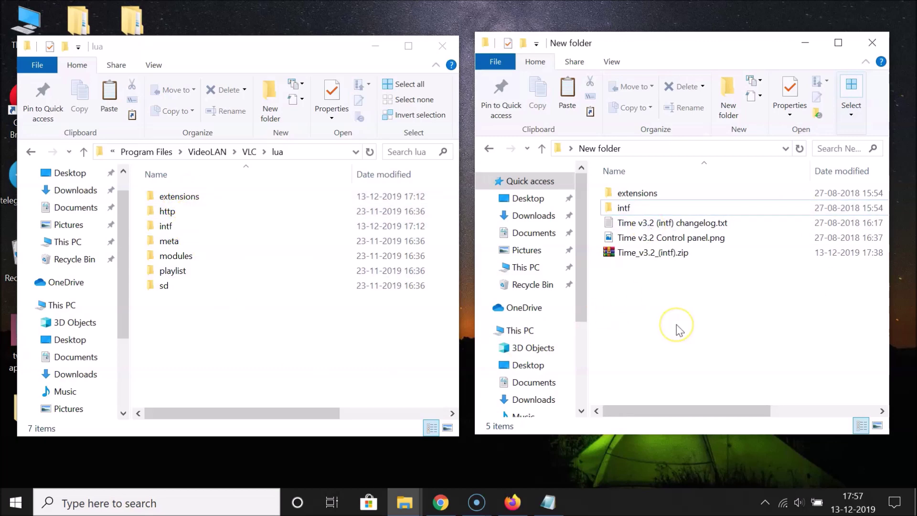
- Copy time_intf.lua from the downloaded intf folder
{"action": "left_click", "coordinate": [625, 208]}
{"action": "double_click", "coordinate": [625, 209]}
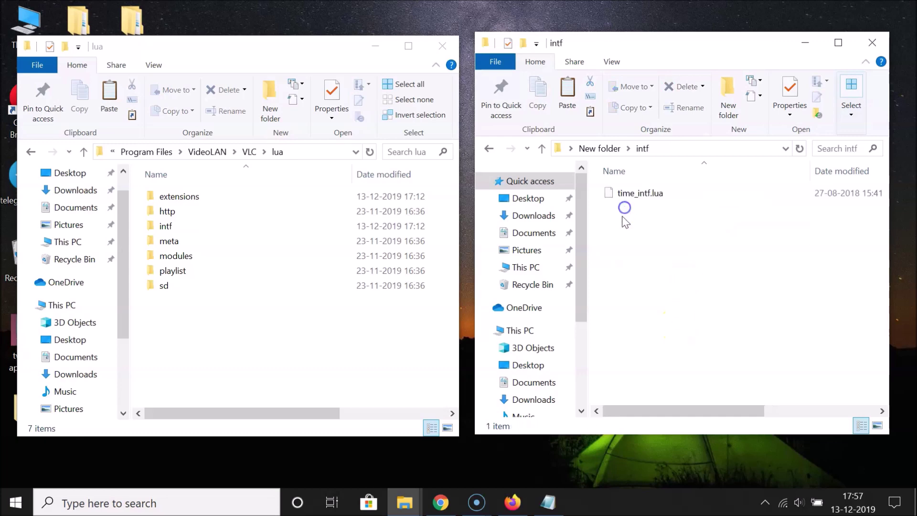
{"action": "left_click", "coordinate": [646, 200]}
{"action": "right_click", "coordinate": [645, 195]}
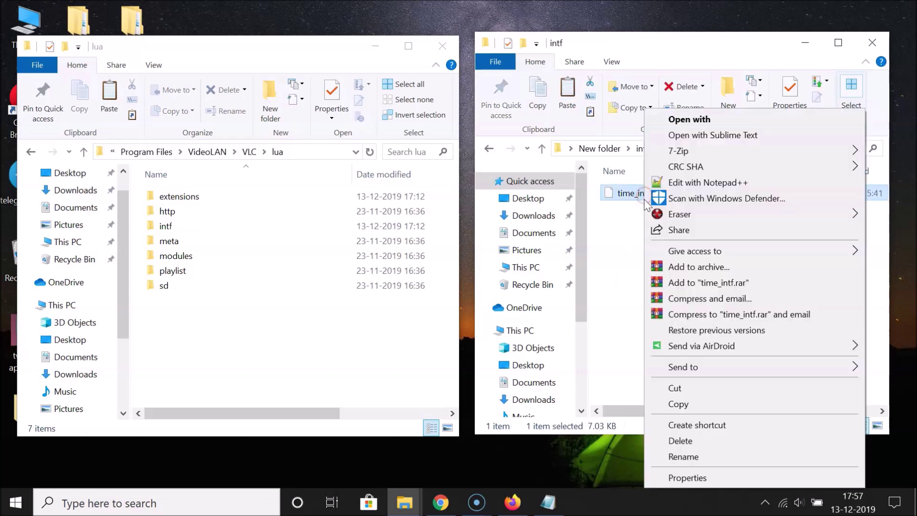
{"action": "left_click", "coordinate": [677, 403]}
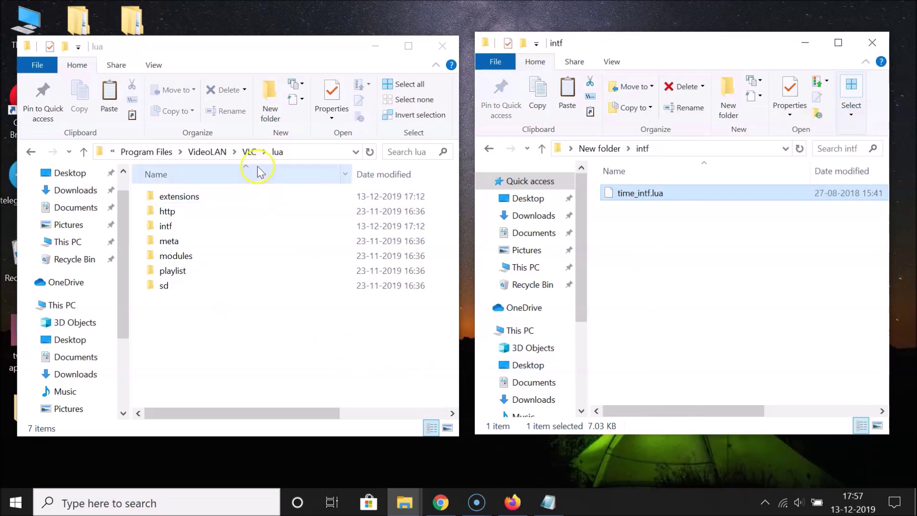
- Paste time_intf.lua into VLC's lua\intf folder with administrator permission, then return to lua
{"action": "double_click", "coordinate": [171, 229]}
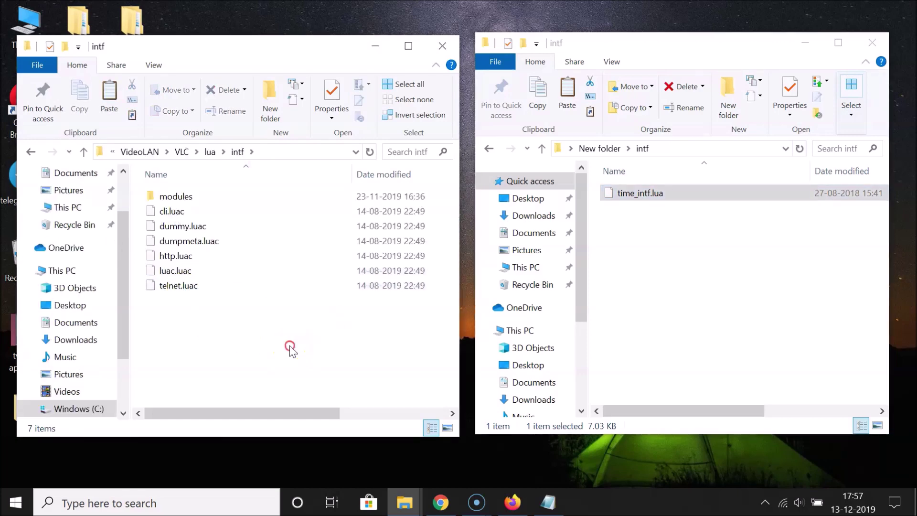
{"action": "right_click", "coordinate": [290, 347]}
{"action": "left_click", "coordinate": [306, 240]}
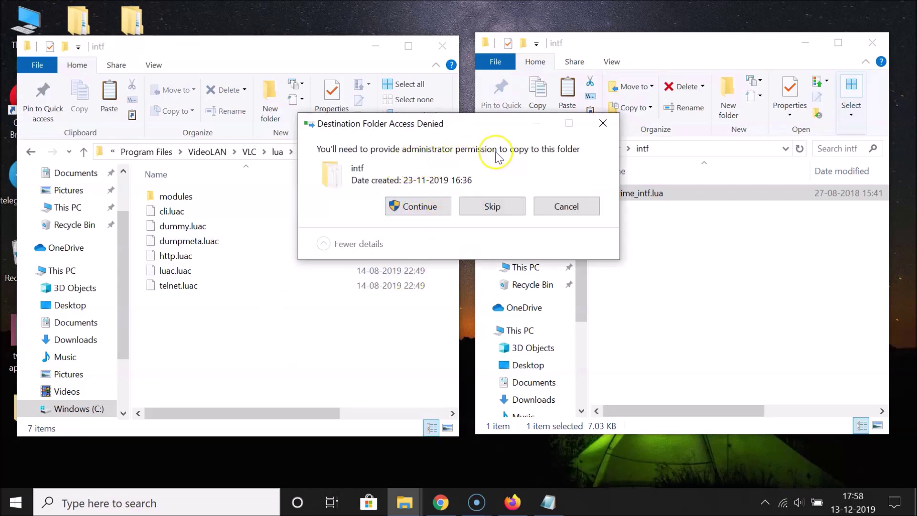
{"action": "left_click", "coordinate": [424, 208]}
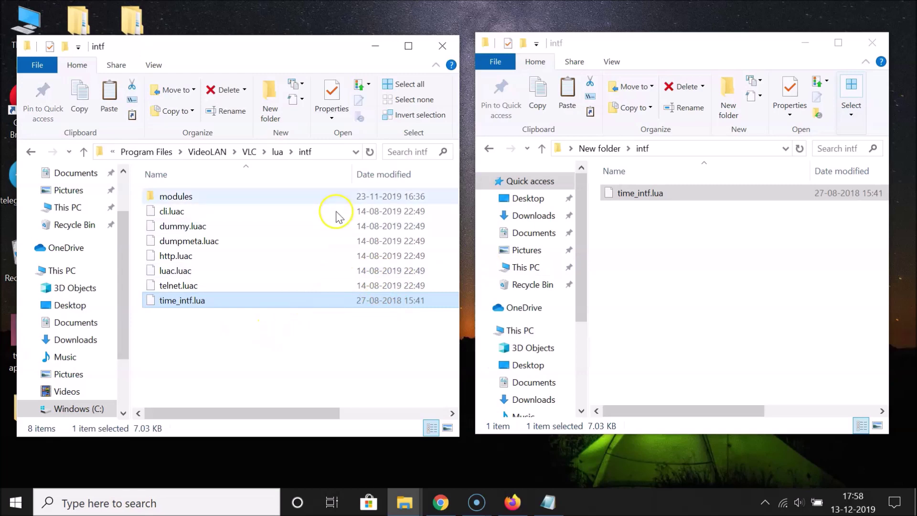
{"action": "left_click", "coordinate": [278, 152]}
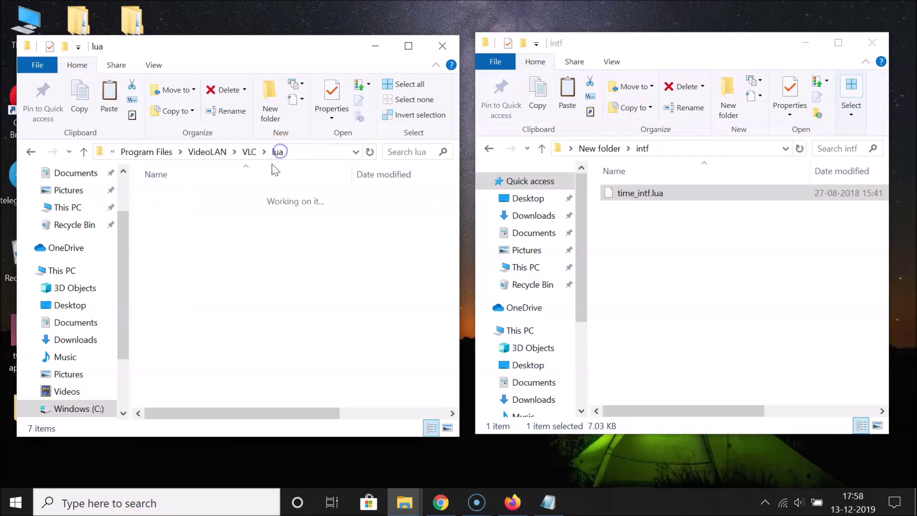
- Open both extensions folders and copy time_ext.lua from the downloaded one
{"action": "left_click", "coordinate": [244, 366]}
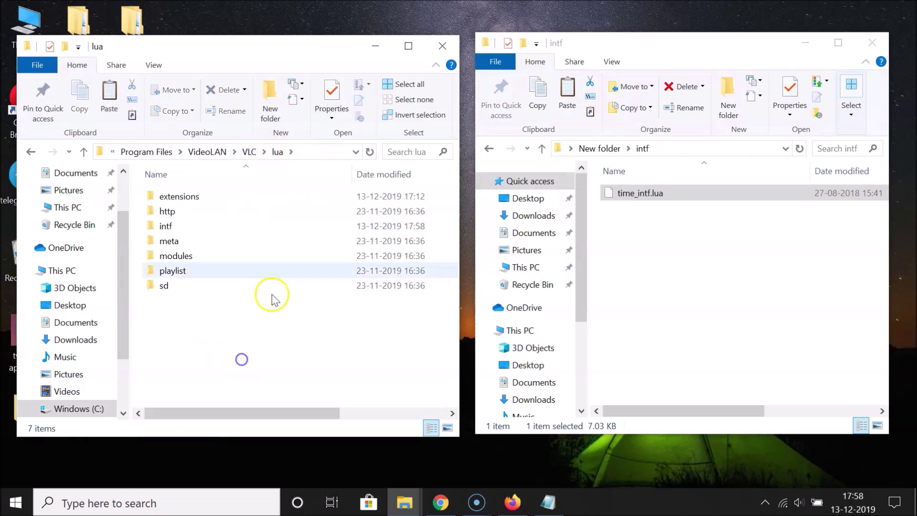
{"action": "double_click", "coordinate": [187, 197]}
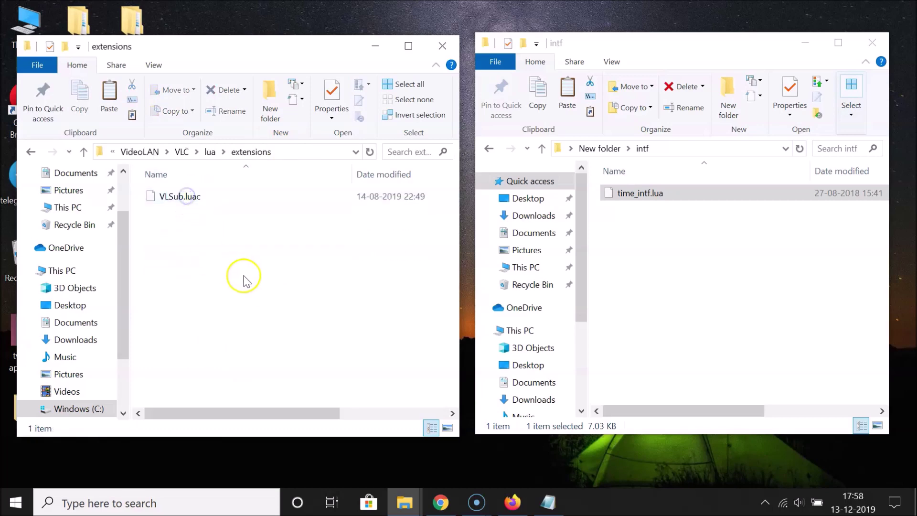
{"action": "left_click", "coordinate": [599, 149]}
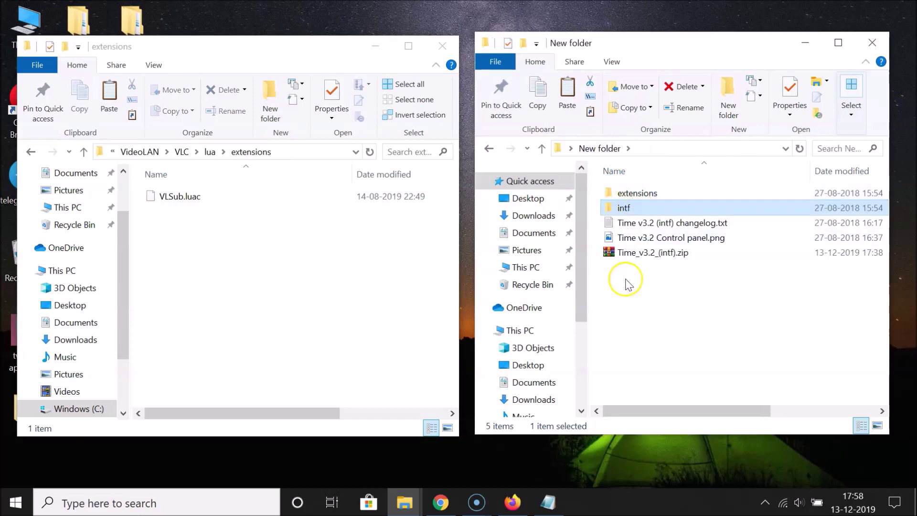
{"action": "double_click", "coordinate": [651, 196]}
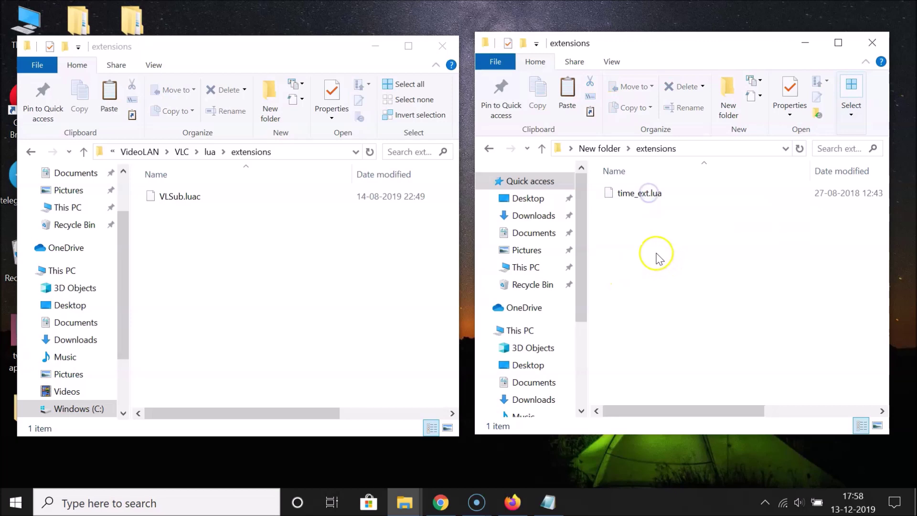
{"action": "left_click_drag", "start_coordinate": [635, 222], "coordinate": [666, 217]}
{"action": "left_click", "coordinate": [650, 196]}
{"action": "right_click", "coordinate": [648, 195]}
{"action": "left_click", "coordinate": [679, 402]}
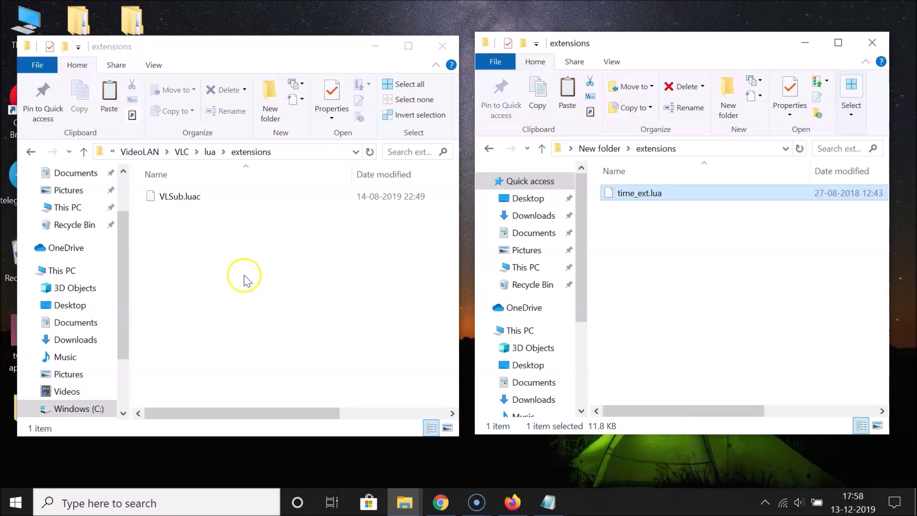
- Paste time_ext.lua into VLC's lua\extensions with administrator permission and close both windows
{"action": "left_click", "coordinate": [253, 252]}
{"action": "right_click", "coordinate": [253, 252]}
{"action": "left_click", "coordinate": [297, 353]}
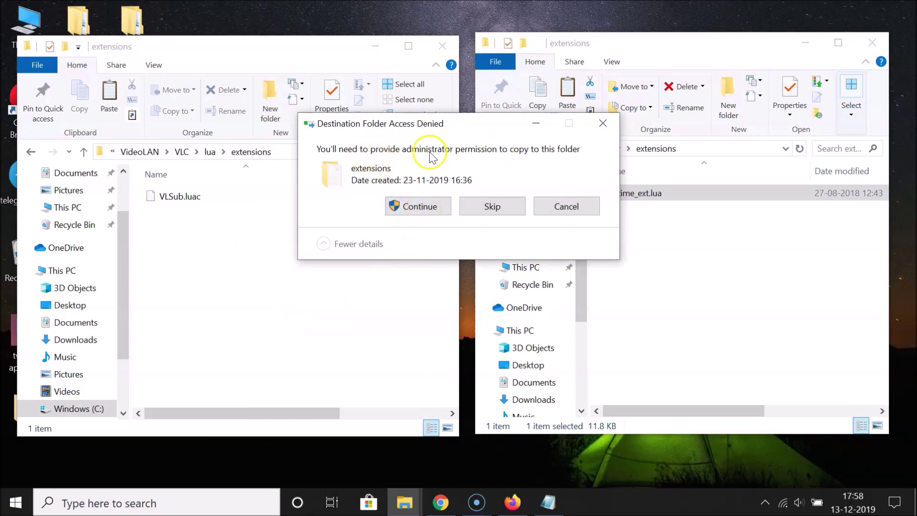
{"action": "left_click", "coordinate": [427, 206]}
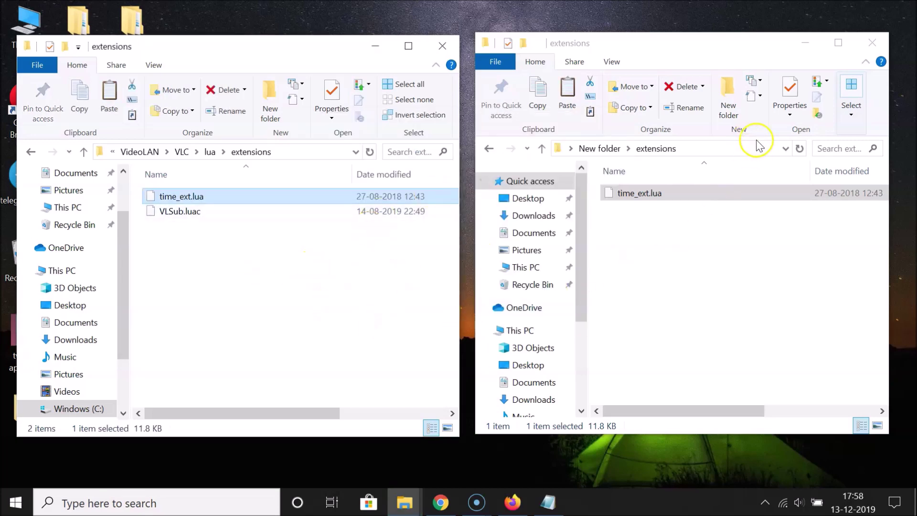
{"action": "left_click", "coordinate": [872, 45]}
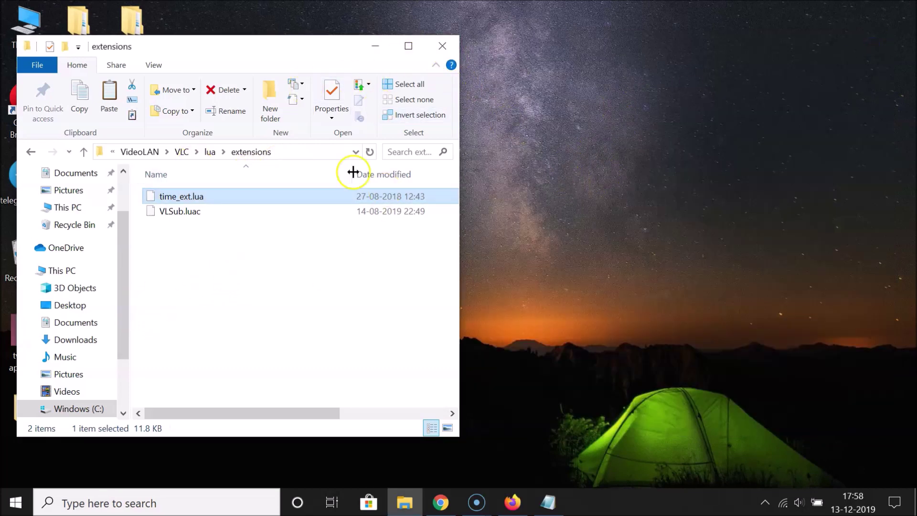
{"action": "left_click", "coordinate": [442, 47]}
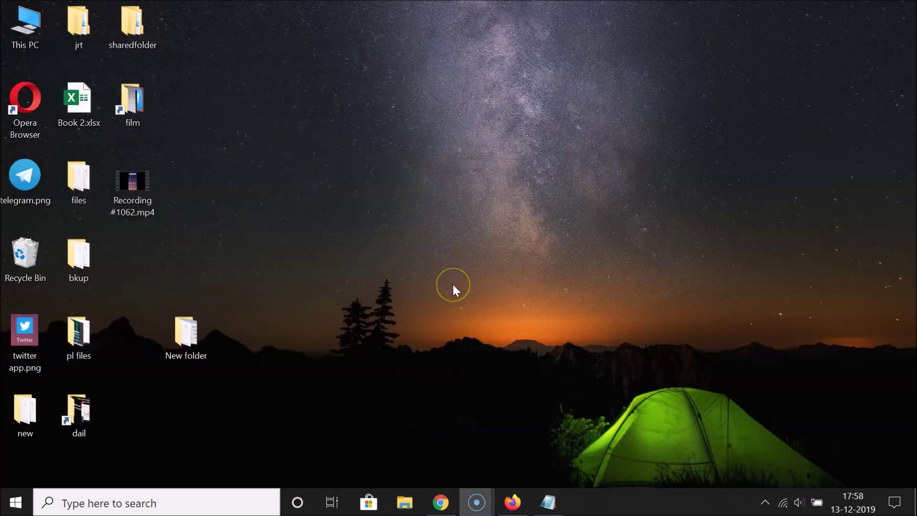
- Open Recording #1062.mp4 from the desktop with VLC media player via Open with
{"action": "right_click", "coordinate": [131, 182]}
{"action": "mouse_move", "coordinate": [362, 234]}
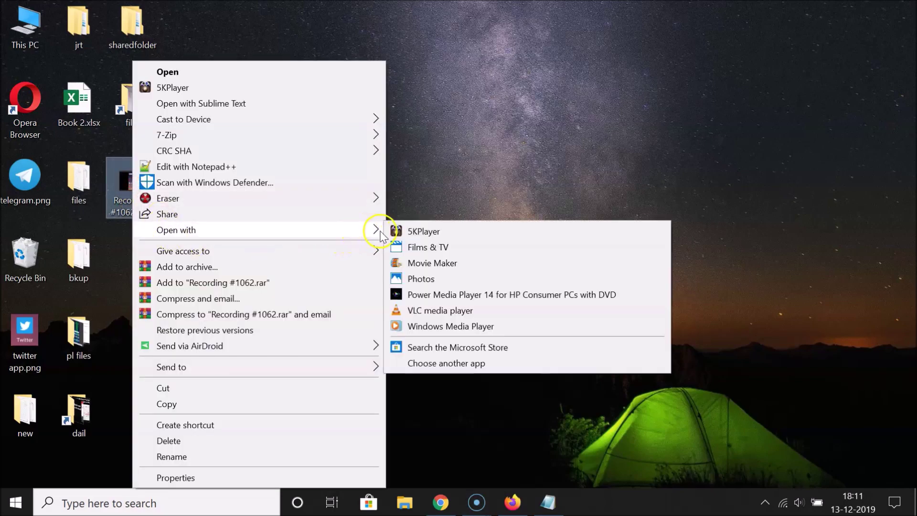
{"action": "left_click", "coordinate": [430, 311]}
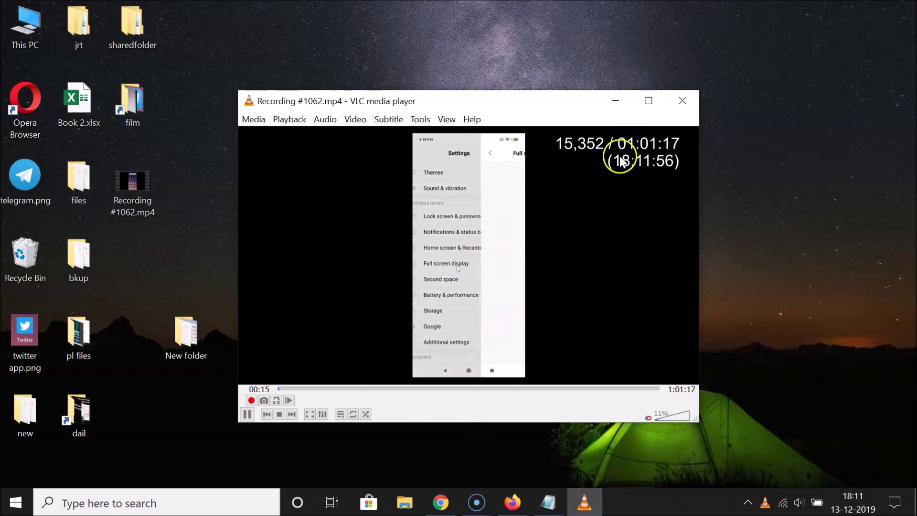
- Open View > Time v3.2 (intf), browse the Time format presets, and show the help text
{"action": "left_click", "coordinate": [446, 104]}
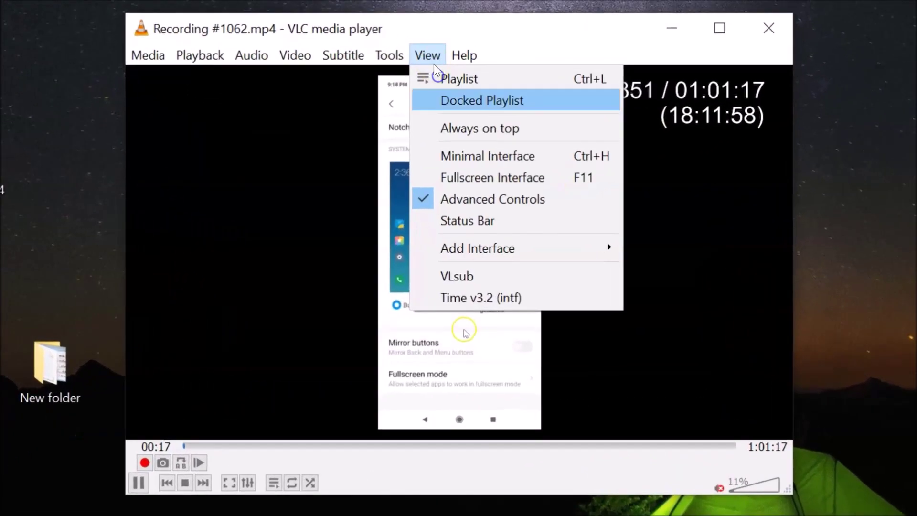
{"action": "left_click", "coordinate": [492, 297]}
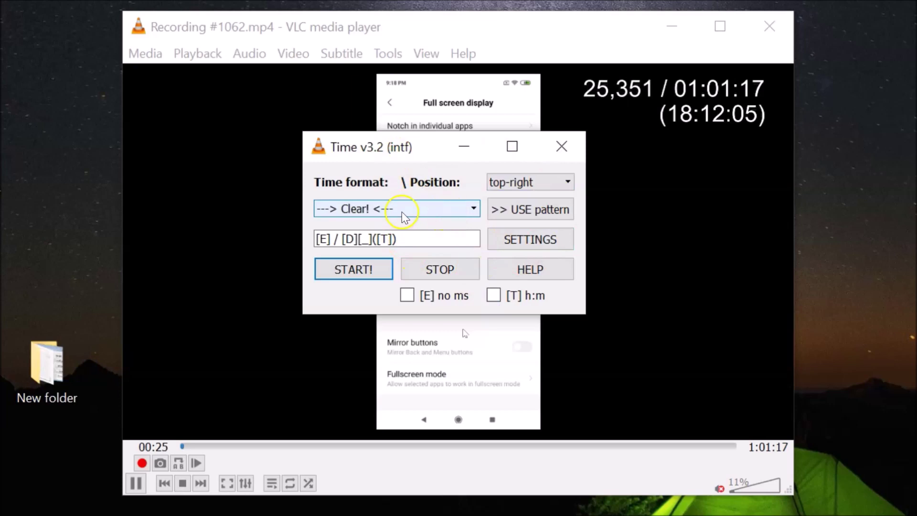
{"action": "left_click", "coordinate": [465, 215]}
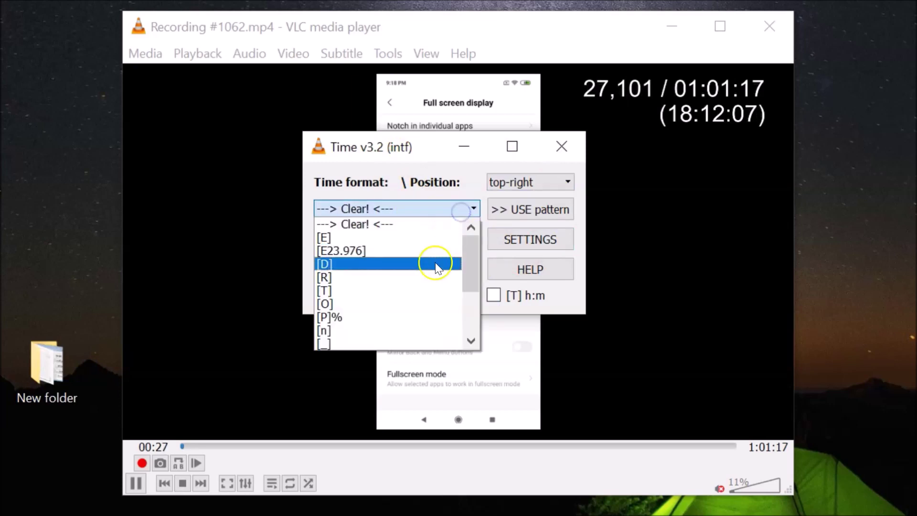
{"action": "scroll", "coordinate": [436, 264], "scroll_direction": "down", "scroll_amount": 2}
{"action": "scroll", "coordinate": [438, 273], "scroll_direction": "down", "scroll_amount": 1}
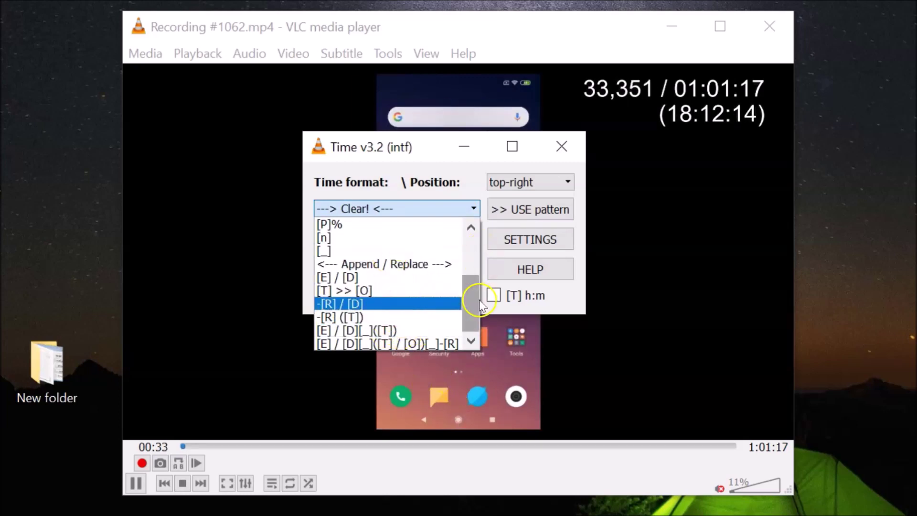
{"action": "left_click", "coordinate": [440, 168]}
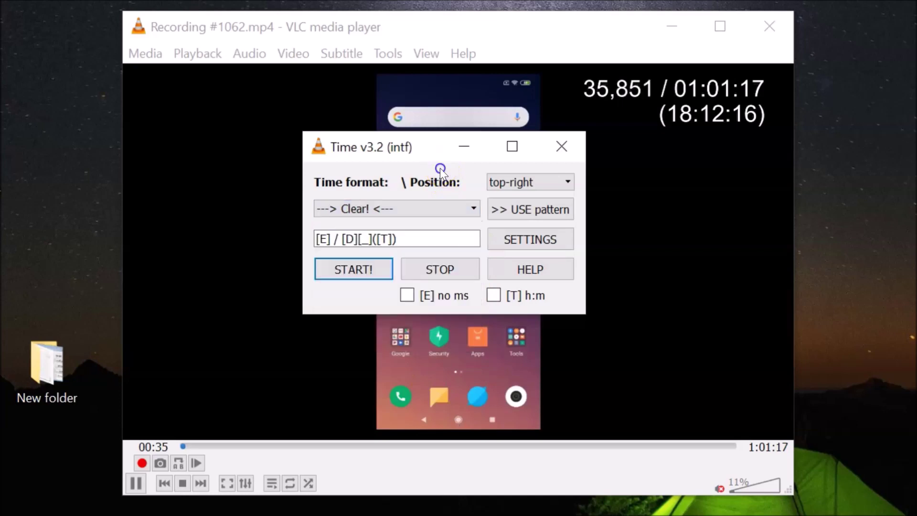
{"action": "left_click", "coordinate": [531, 270]}
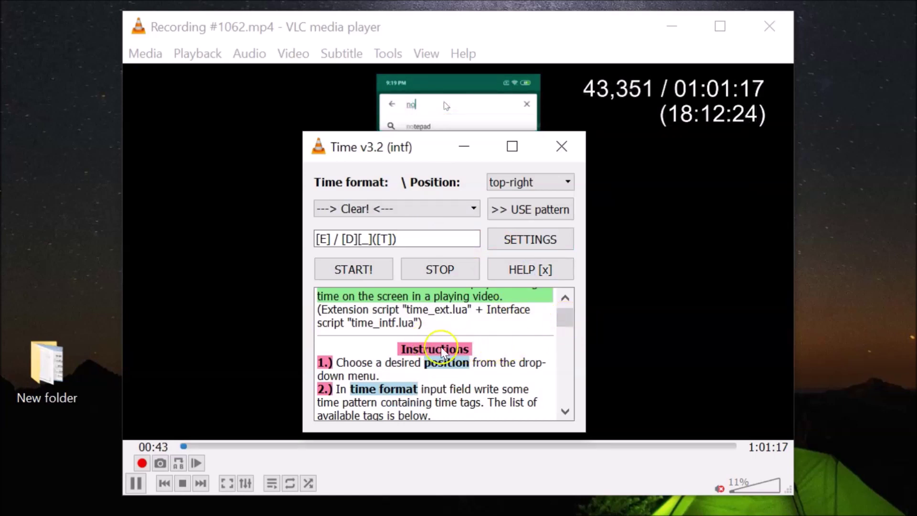
- Scroll through the Time extension's format-tag descriptions, then collapse the HELP panel
{"action": "left_click", "coordinate": [565, 411]}
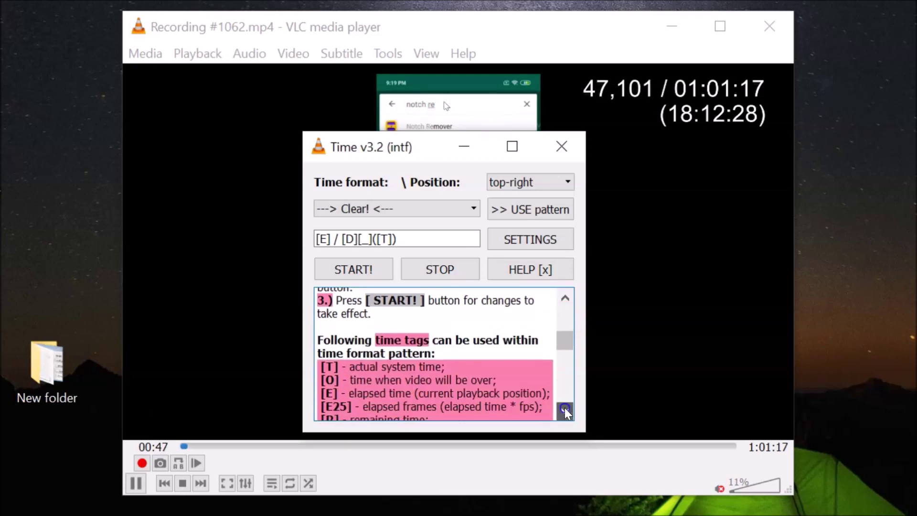
{"action": "left_click", "coordinate": [563, 410]}
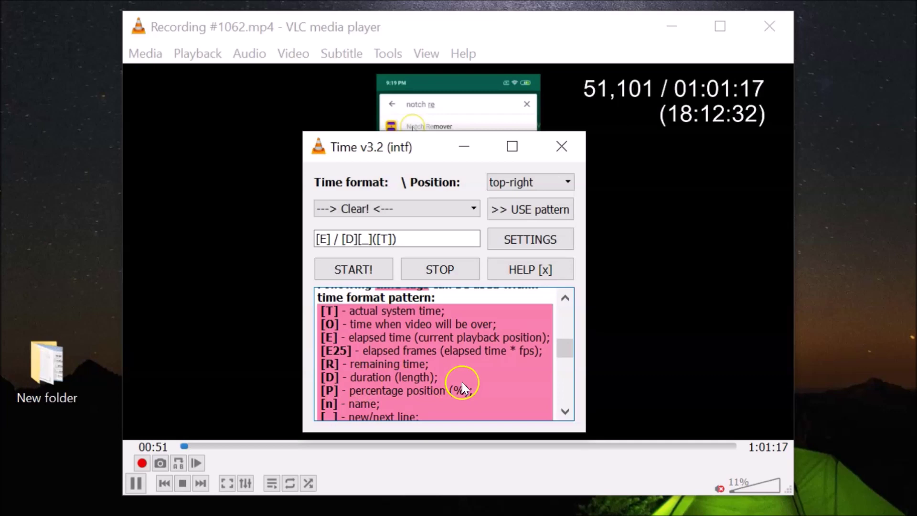
{"action": "left_click", "coordinate": [564, 410]}
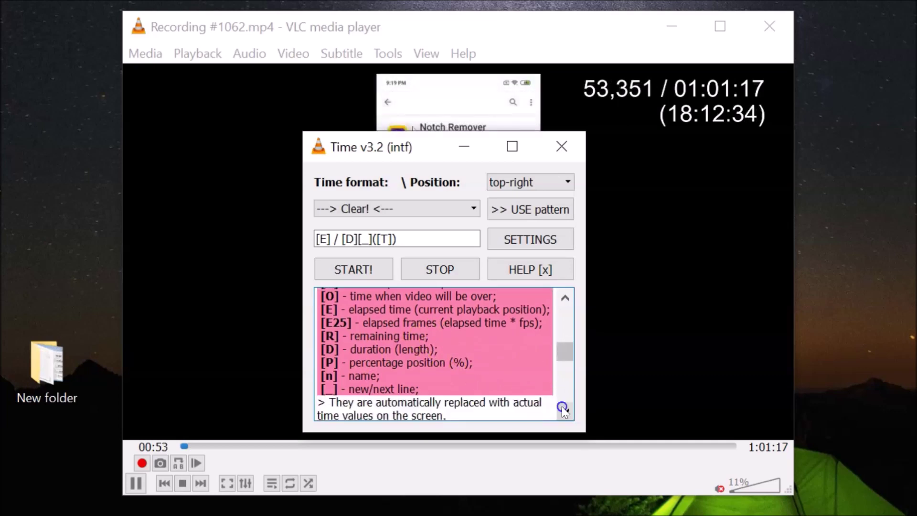
{"action": "left_click", "coordinate": [534, 270]}
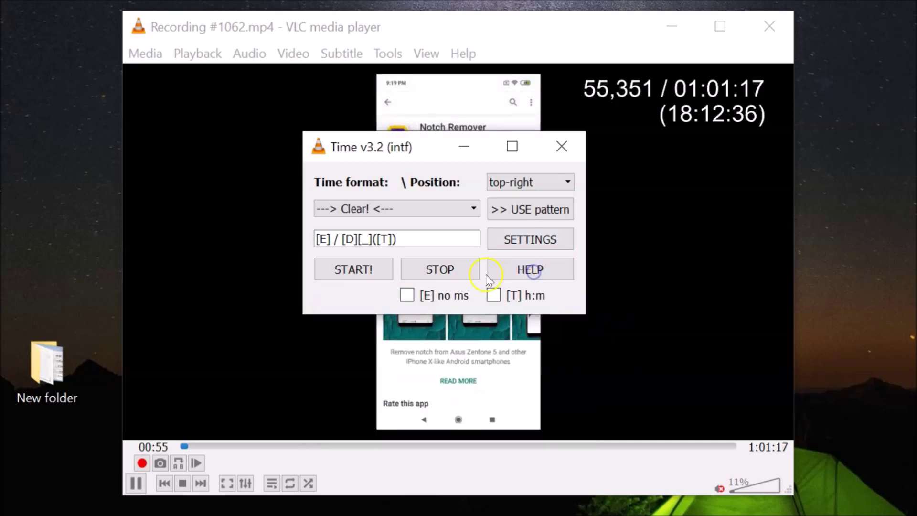
- Apply the longest preset time pattern to the overlay with USE pattern and START!
{"action": "left_click", "coordinate": [451, 206]}
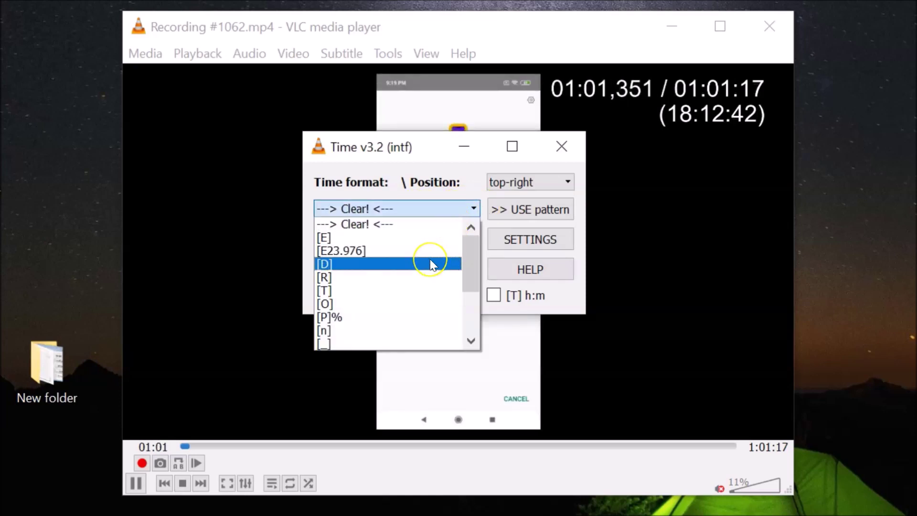
{"action": "scroll", "coordinate": [430, 259], "scroll_direction": "down", "scroll_amount": 3}
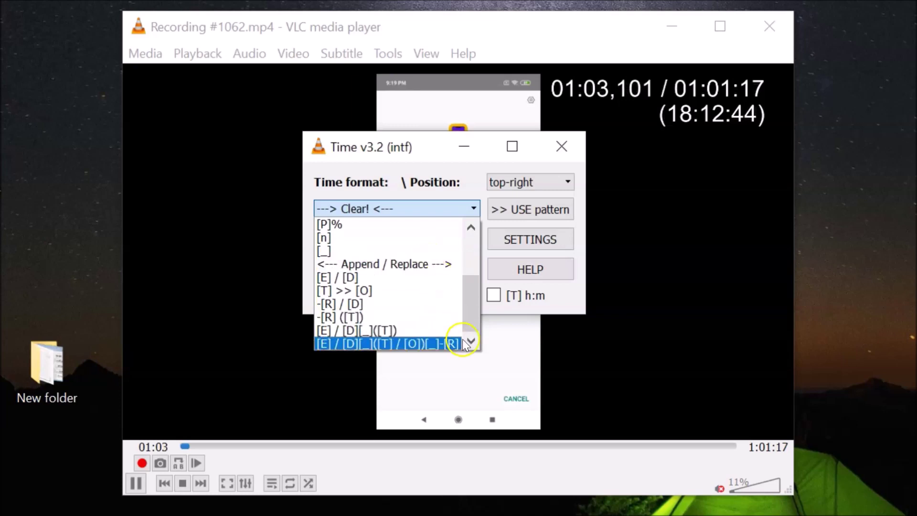
{"action": "left_click", "coordinate": [417, 343]}
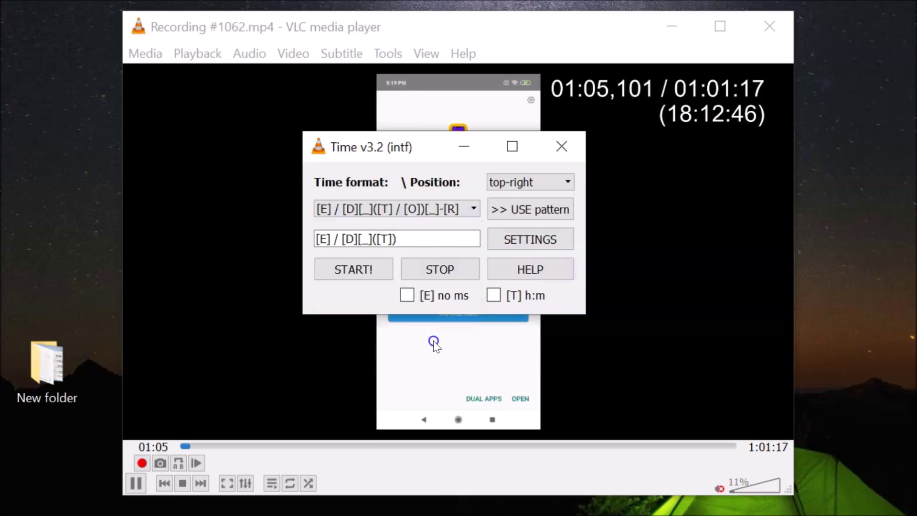
{"action": "left_click", "coordinate": [458, 213]}
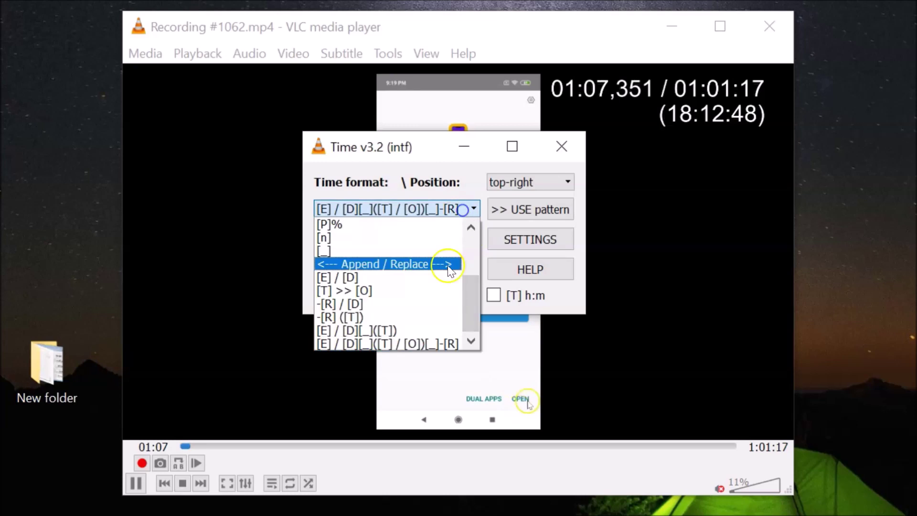
{"action": "left_click", "coordinate": [406, 341]}
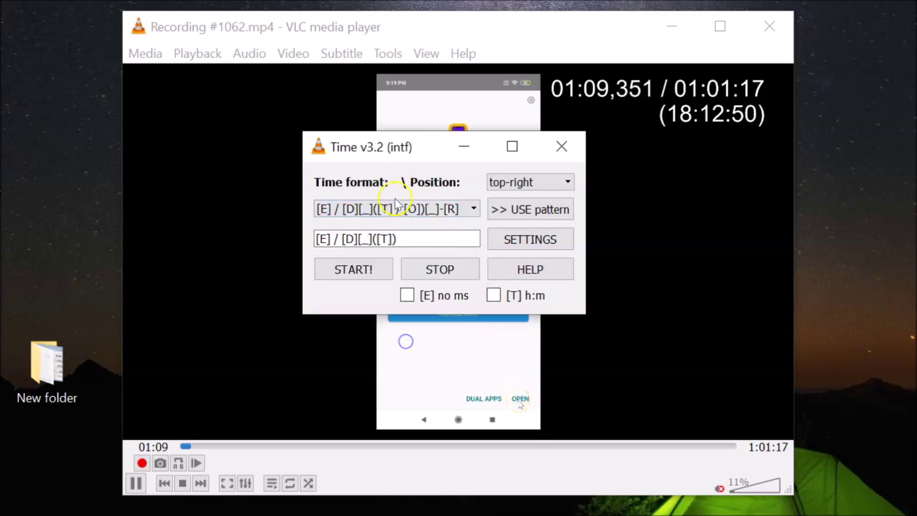
{"action": "left_click", "coordinate": [540, 211]}
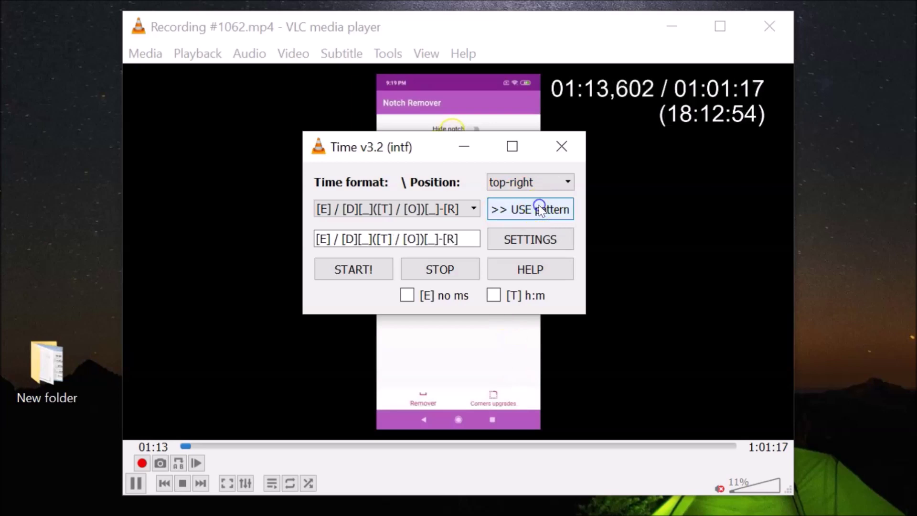
{"action": "left_click", "coordinate": [357, 270]}
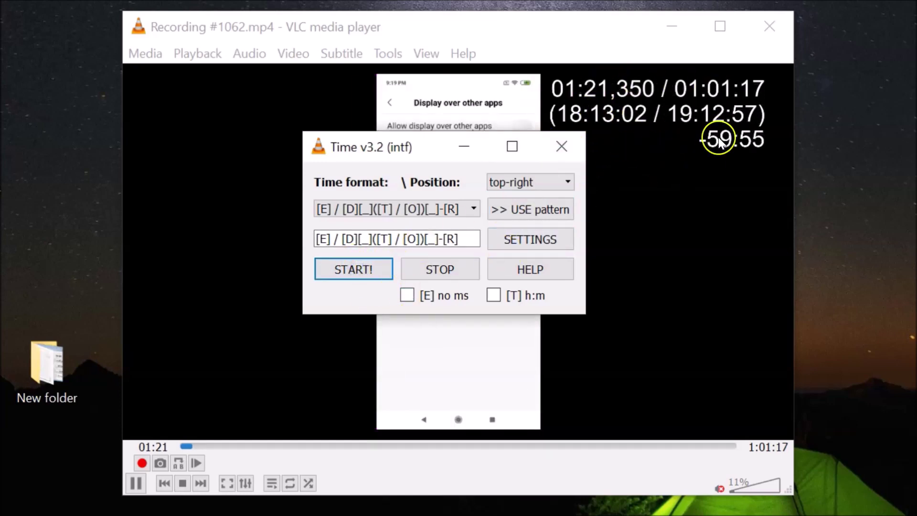
- Switch the overlay to the [E] / [D][_]([T]) preset and start it
{"action": "left_click", "coordinate": [473, 209]}
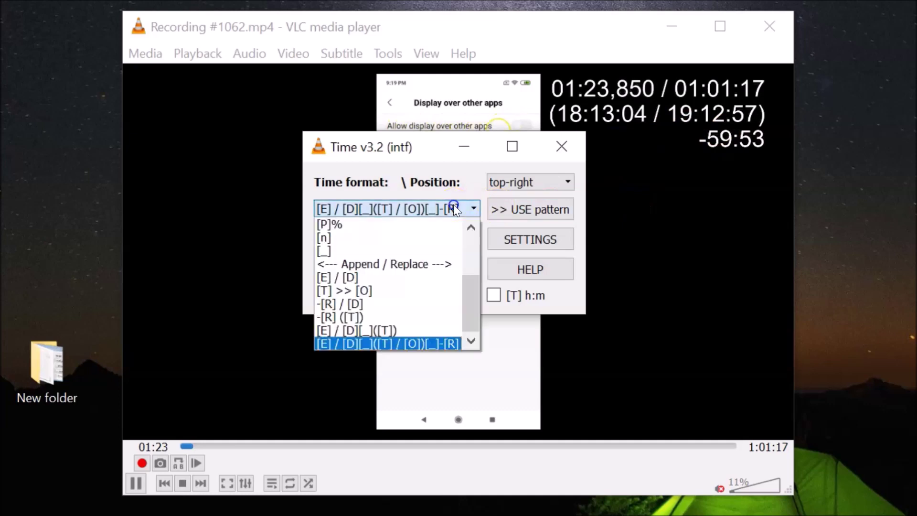
{"action": "left_click", "coordinate": [395, 330]}
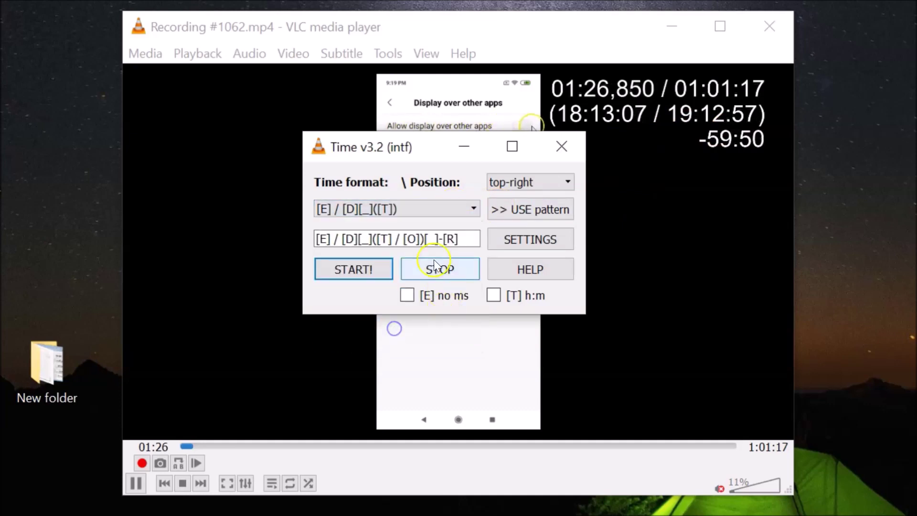
{"action": "left_click", "coordinate": [562, 215]}
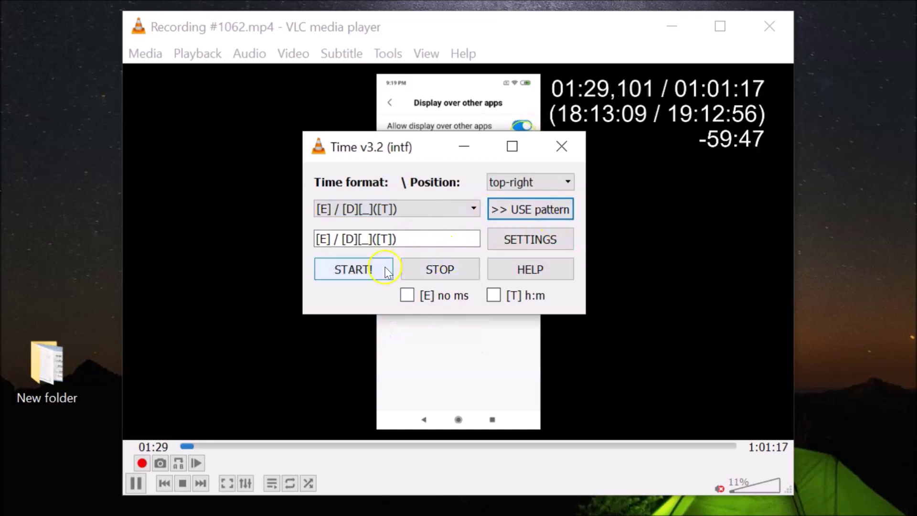
{"action": "left_click", "coordinate": [352, 271]}
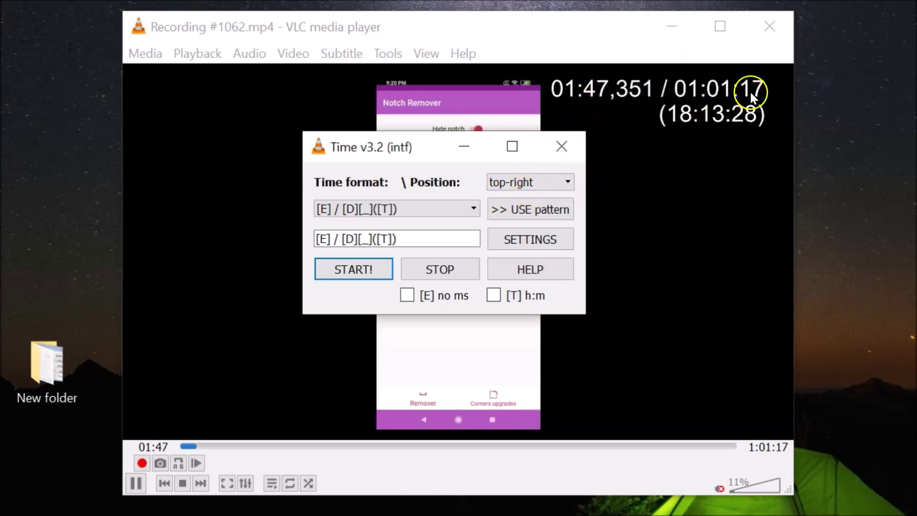
- Open the Position dropdown in the Time v3.2 dialog
{"action": "left_click", "coordinate": [543, 181]}
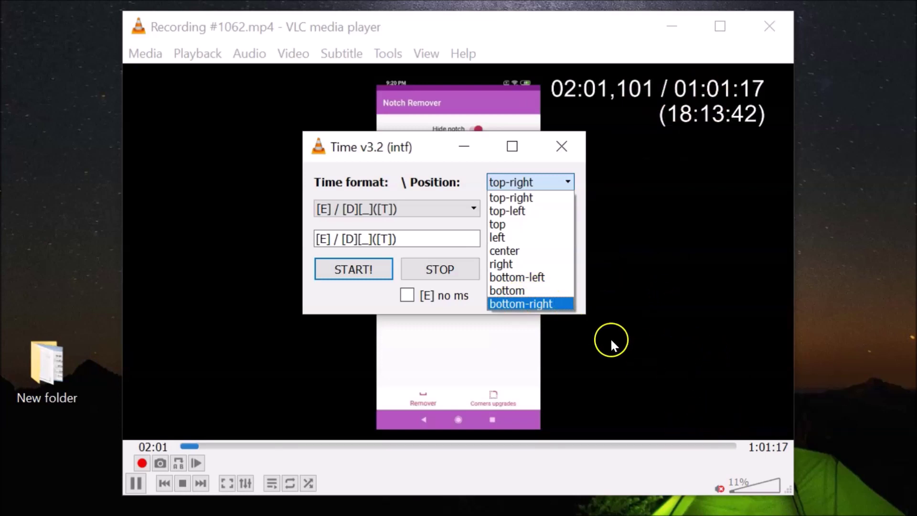
- Move the time overlay to bottom-right, then back to top-right, starting it each time
{"action": "left_click", "coordinate": [544, 305]}
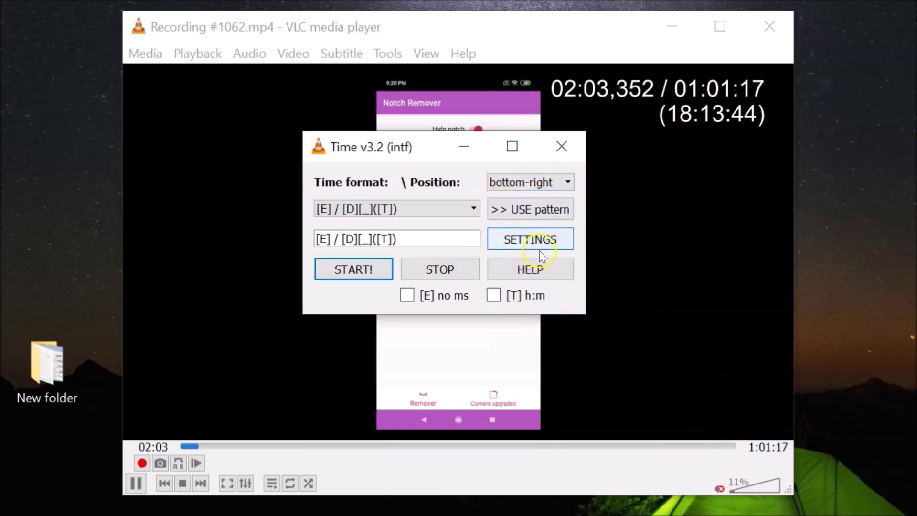
{"action": "left_click", "coordinate": [358, 270]}
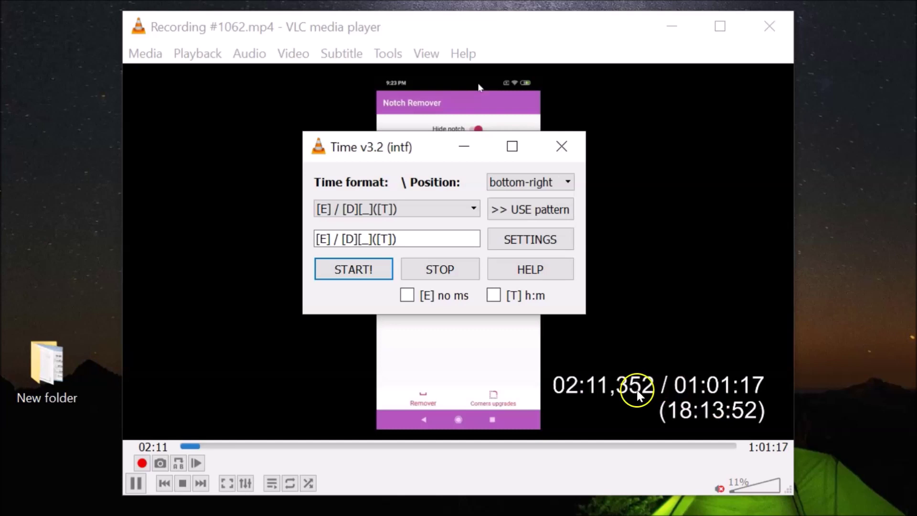
{"action": "left_click", "coordinate": [552, 183]}
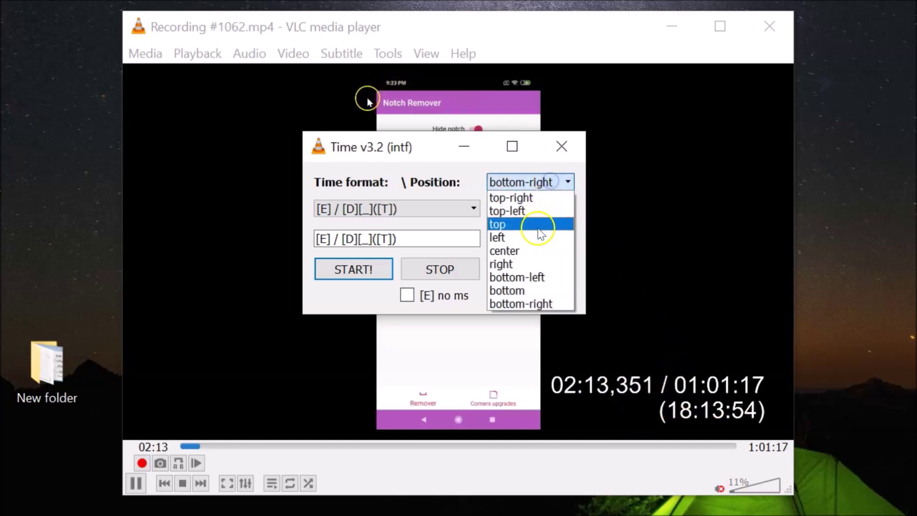
{"action": "left_click", "coordinate": [535, 197]}
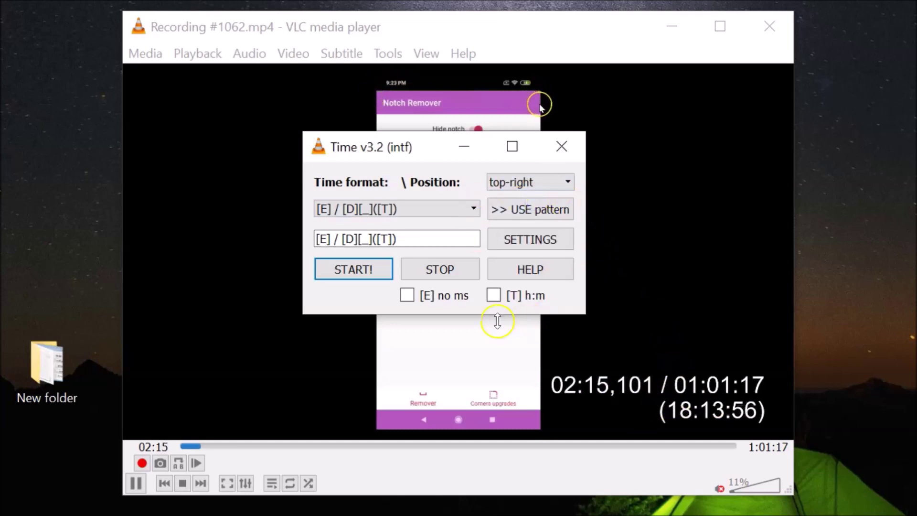
{"action": "left_click", "coordinate": [530, 185]}
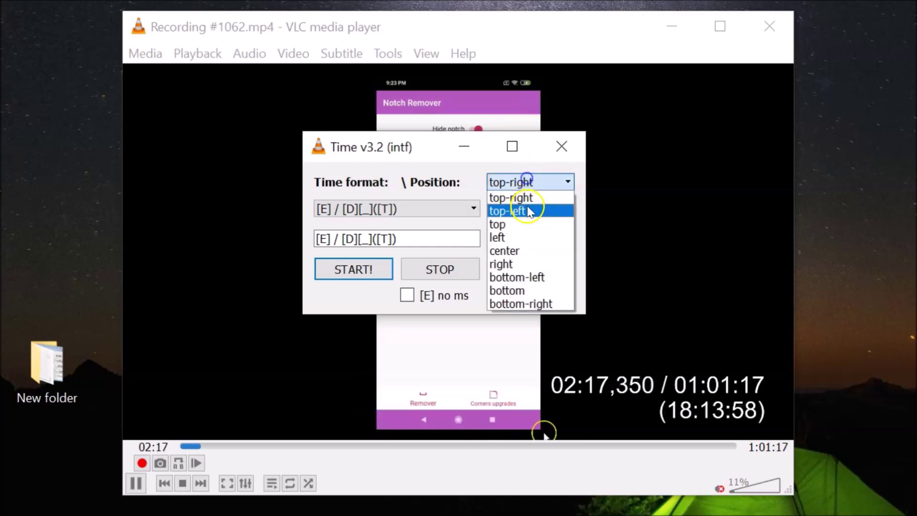
{"action": "left_click", "coordinate": [536, 196]}
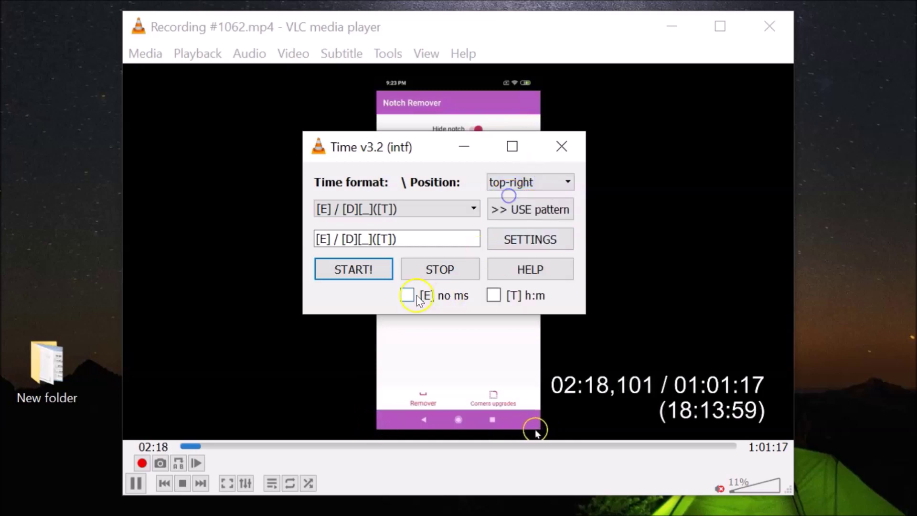
{"action": "left_click", "coordinate": [360, 273]}
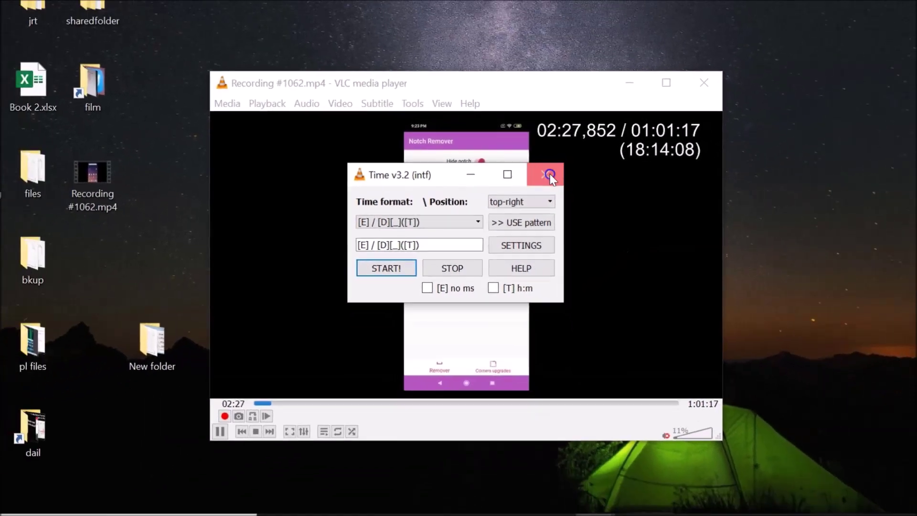
- Close the Time v3.2 dialog and return to the Notepad notes
{"action": "left_click", "coordinate": [562, 147]}
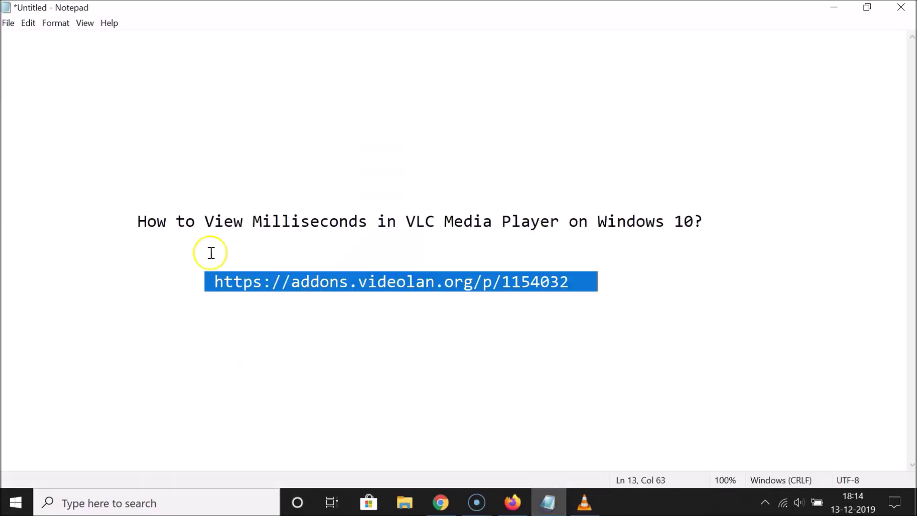
{"action": "left_click", "coordinate": [170, 220]}
{"action": "left_click_drag", "start_coordinate": [170, 221], "coordinate": [195, 221]}
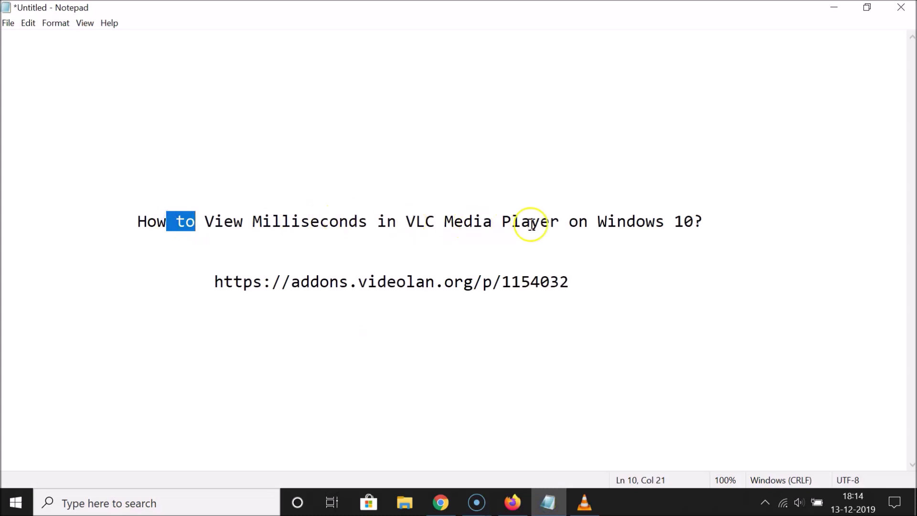